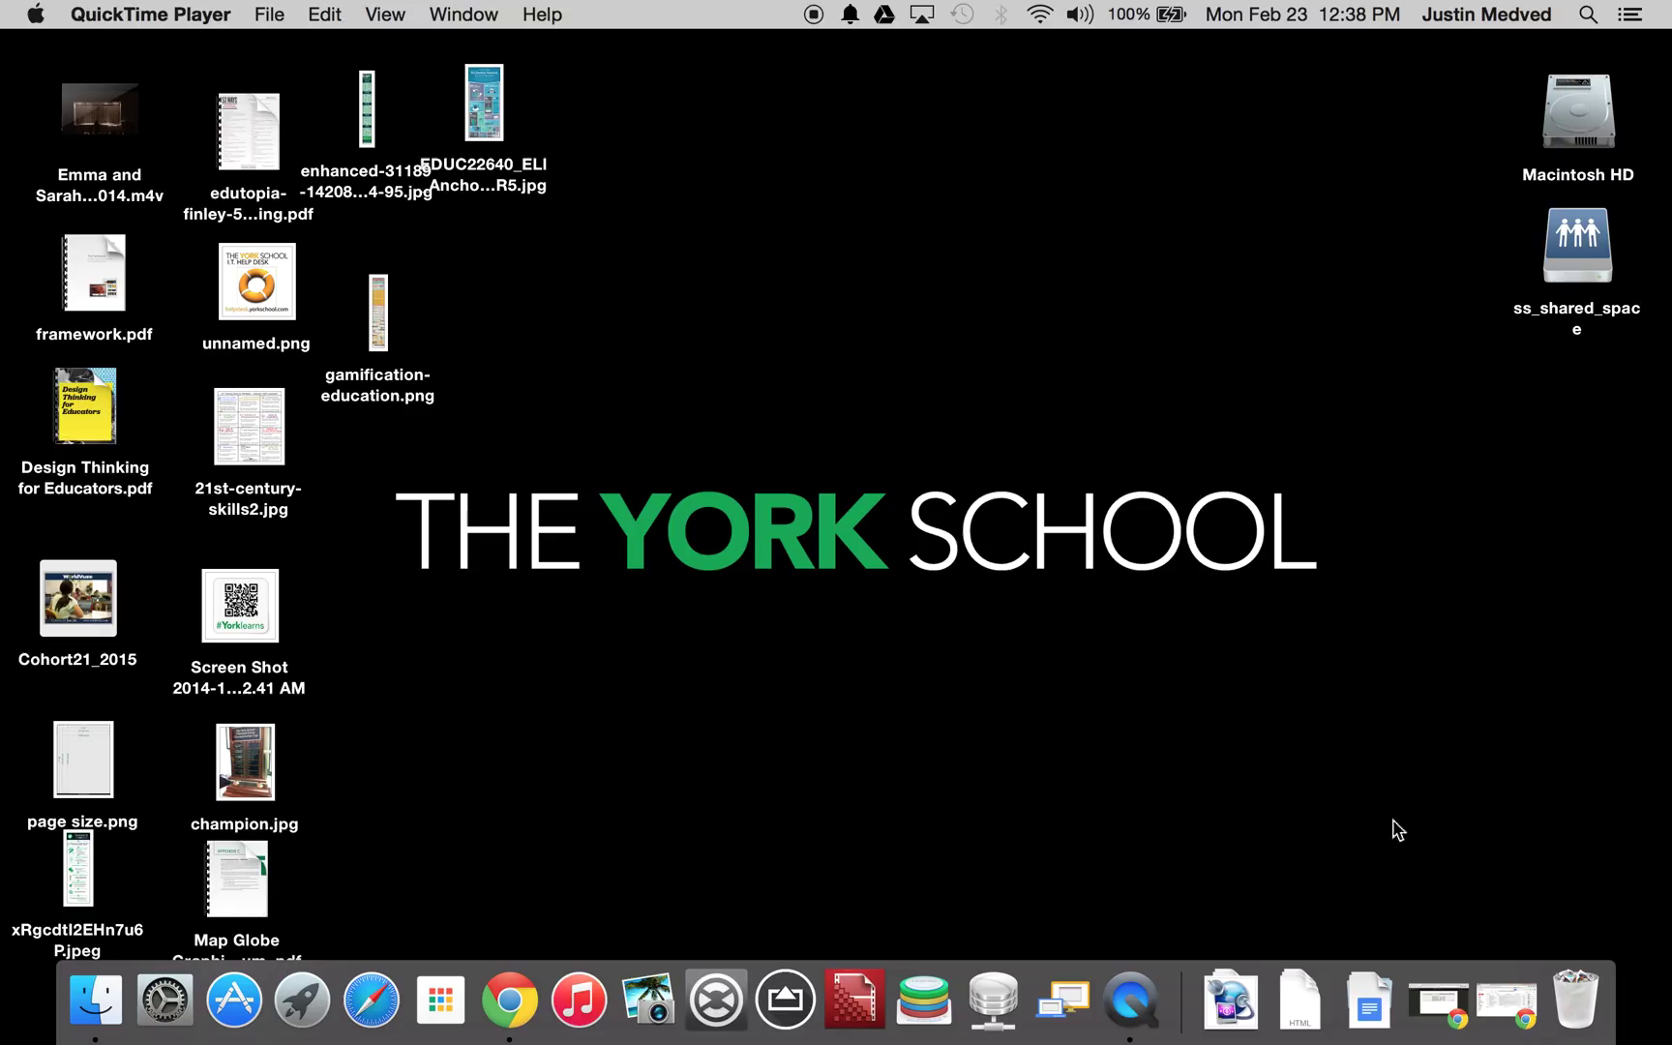
- Fan open the Network Drives stack in the Dock
click(1221, 1014)
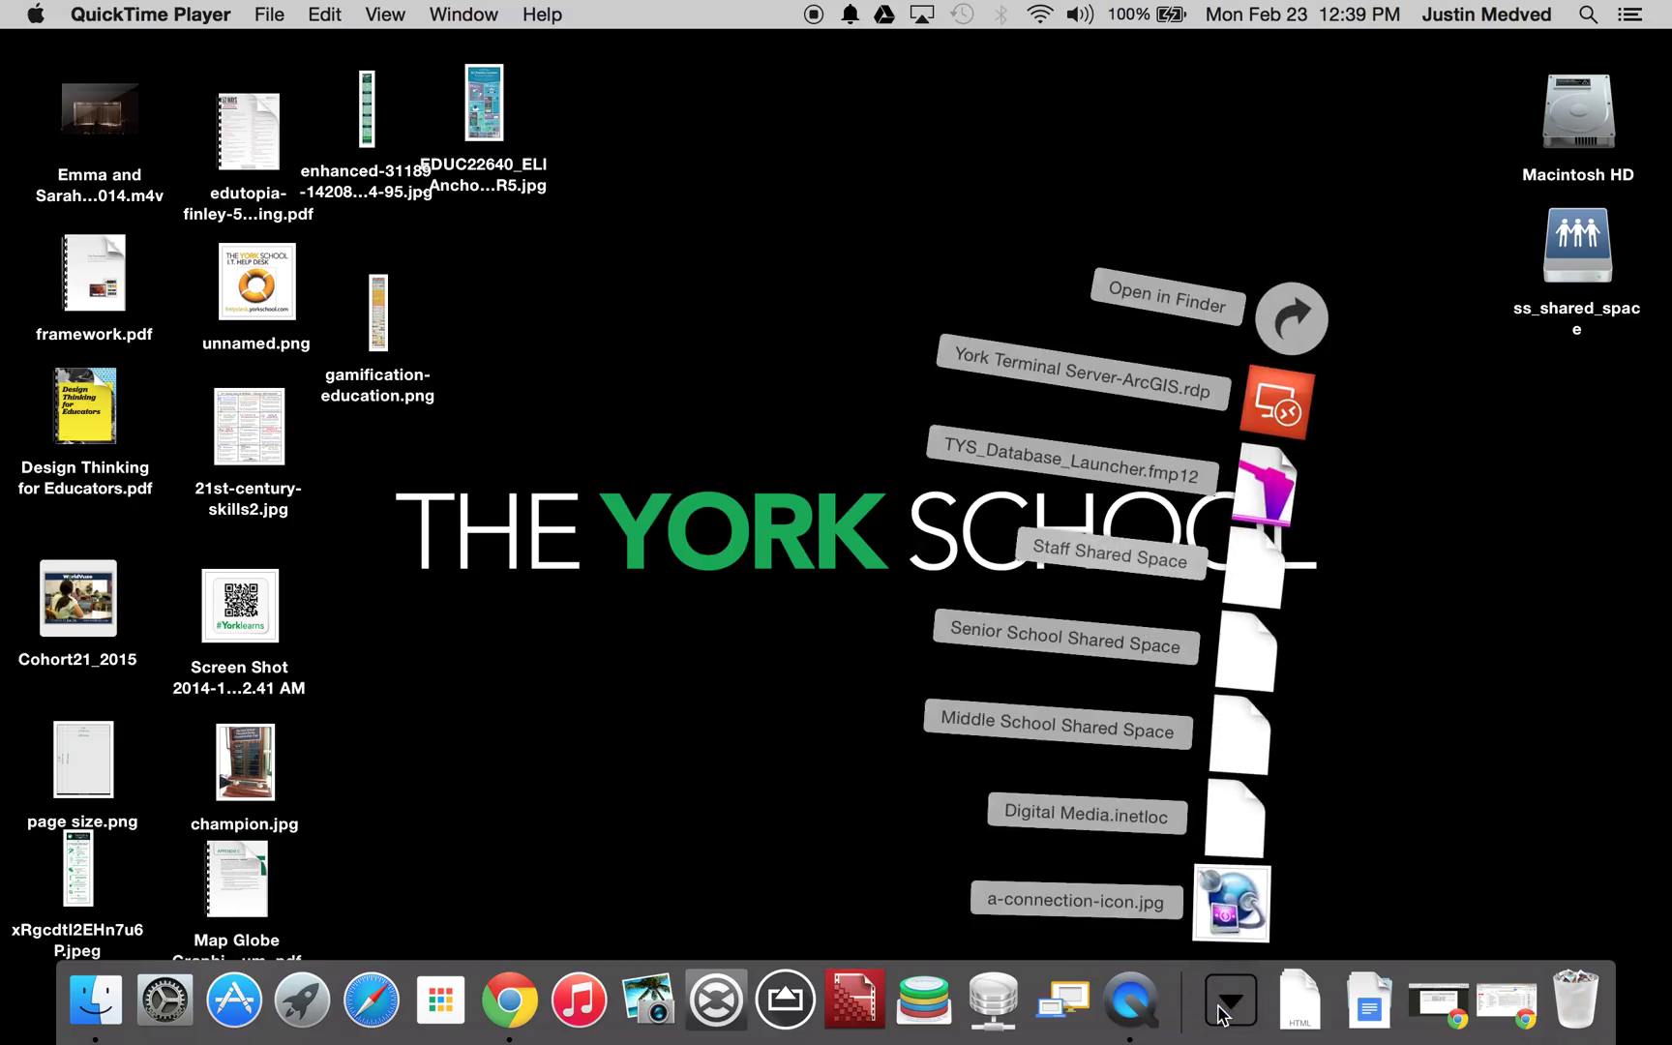
- Show Network Drives in a Finder window, repositioned, with a wider Name column
click(1290, 320)
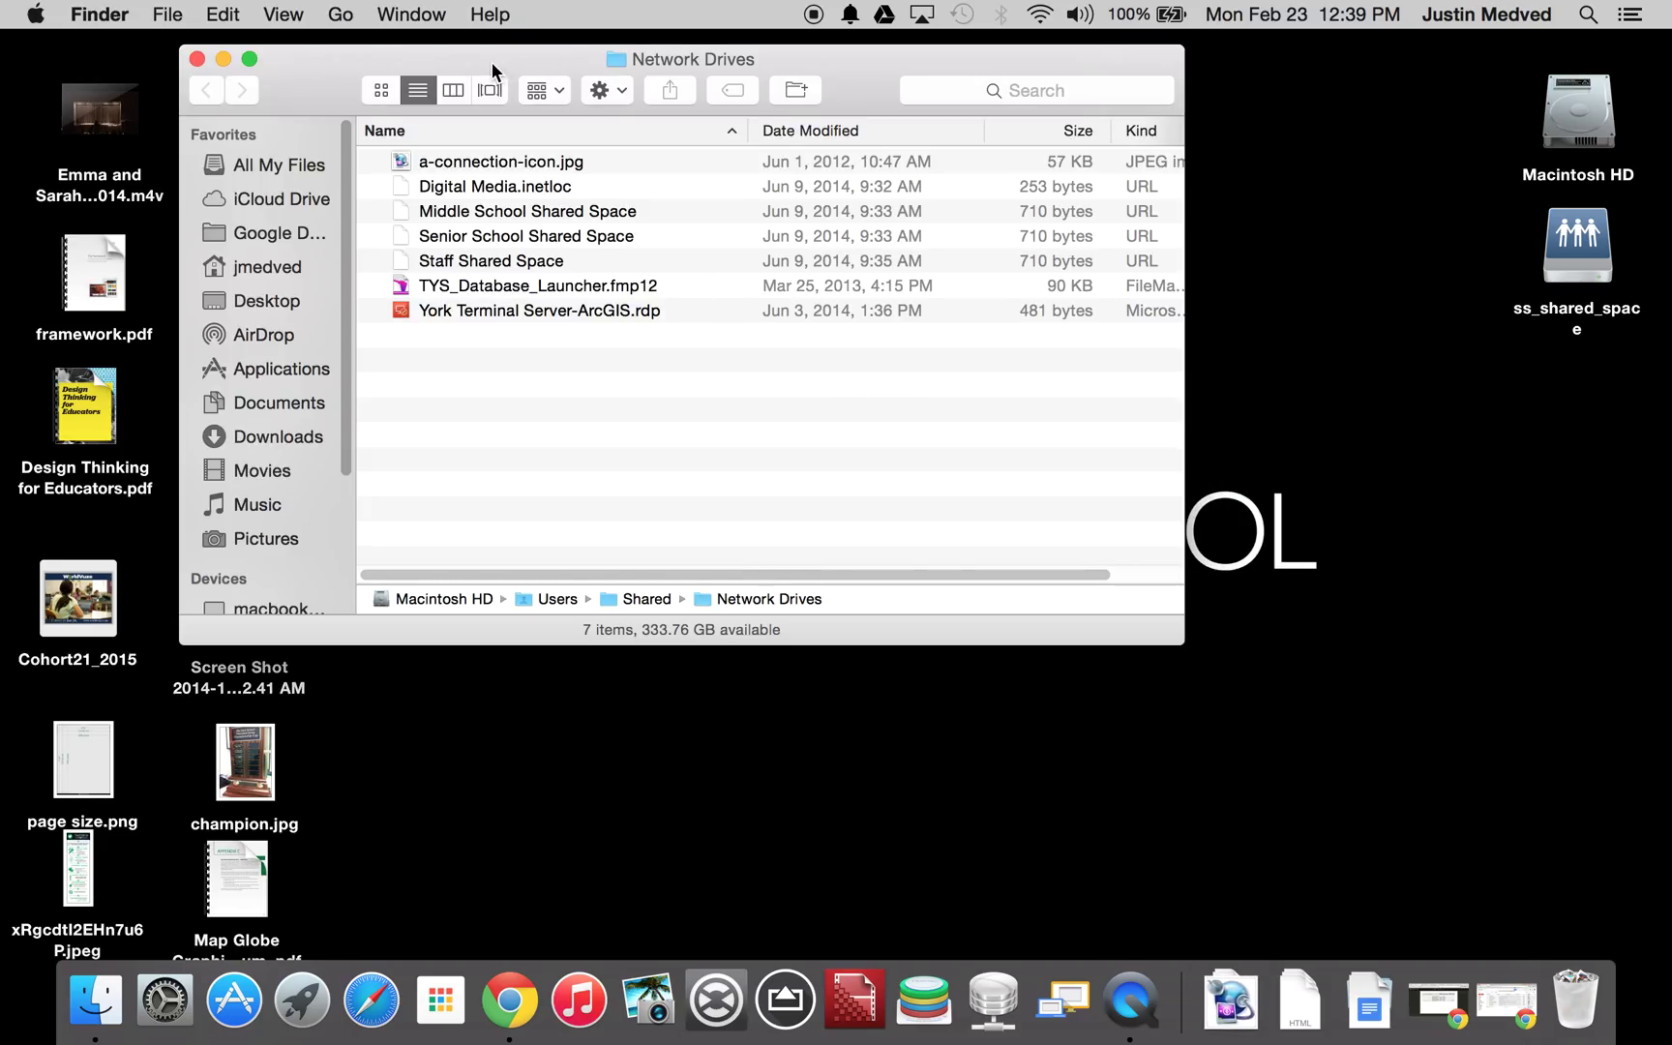
drag(493, 71, 623, 212)
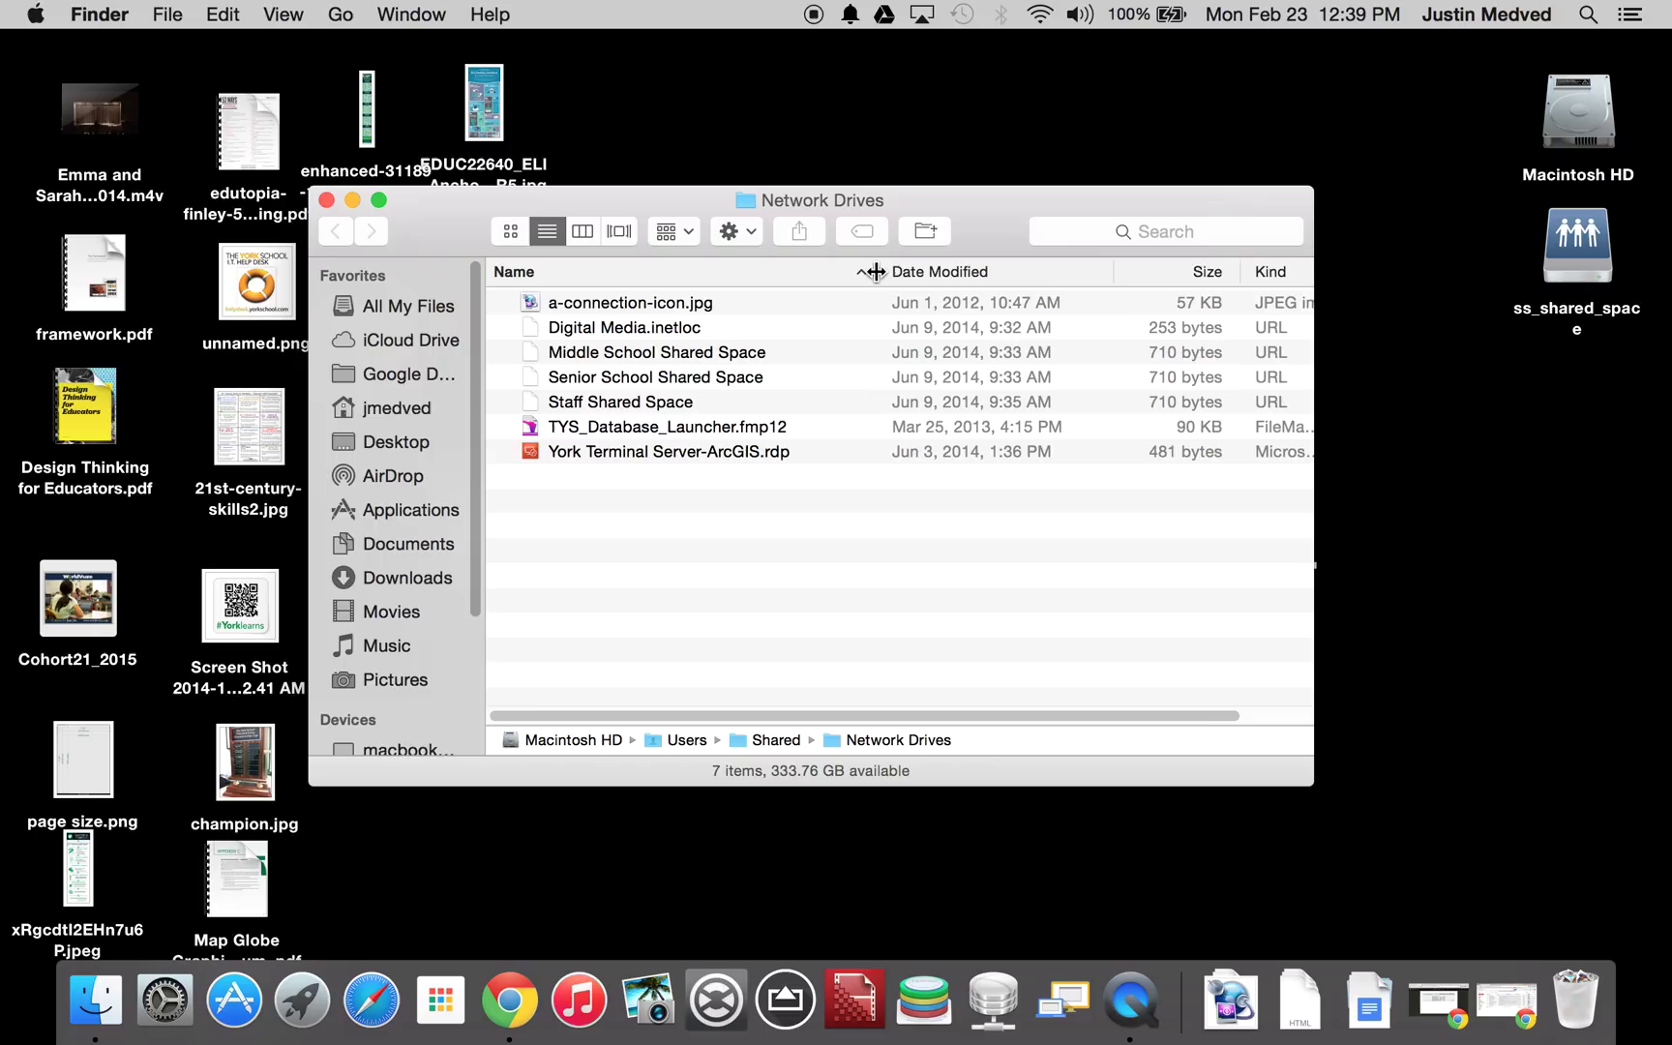
drag(875, 272, 901, 272)
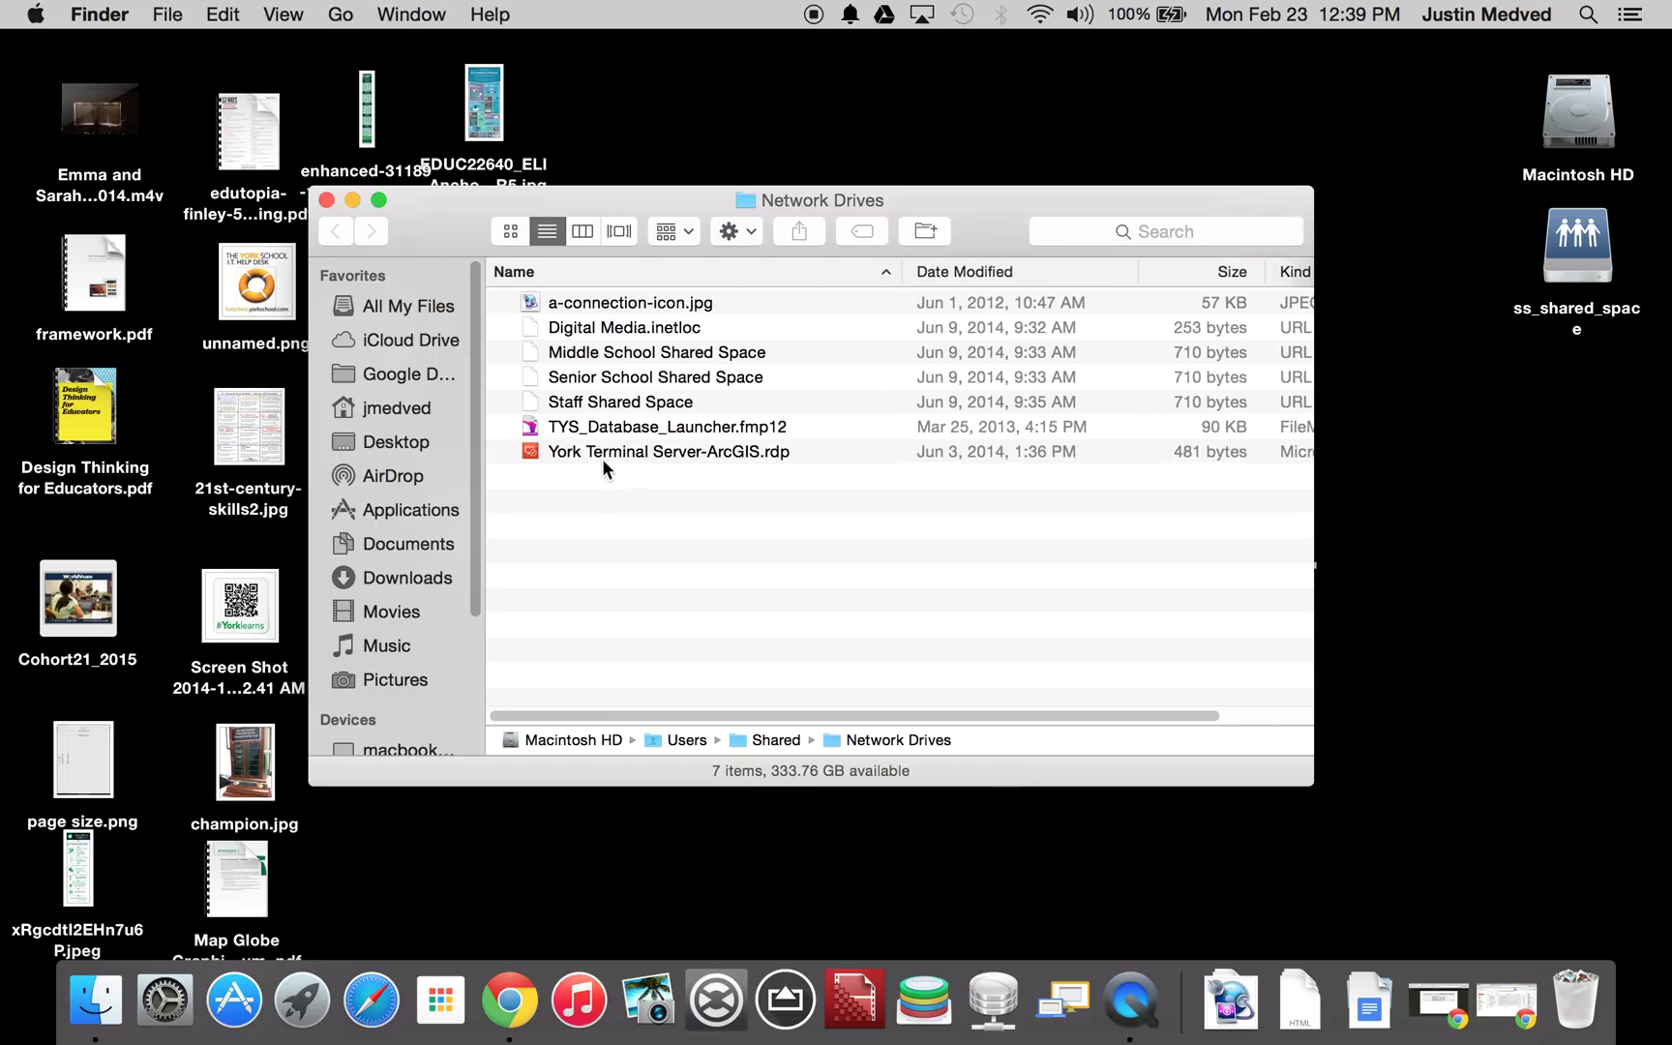
- Launch the York Terminal Server-ArcGIS.rdp connection from the Network Drives window
click(556, 459)
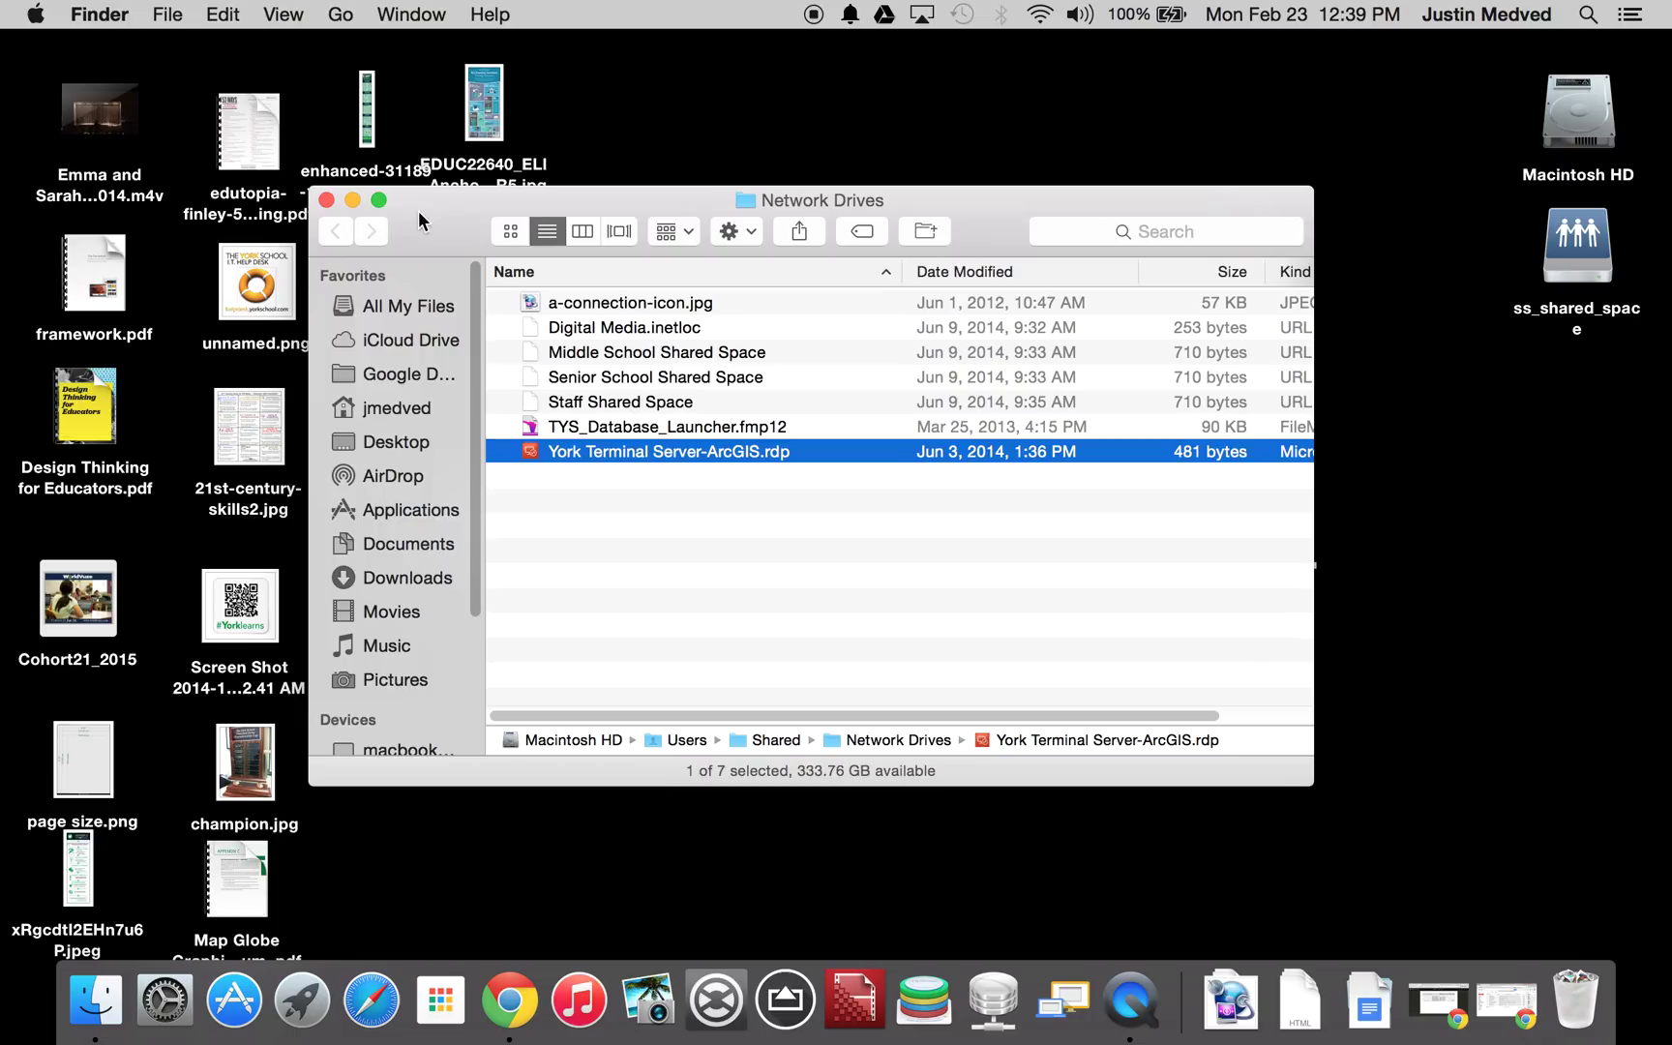
drag(418, 210, 472, 217)
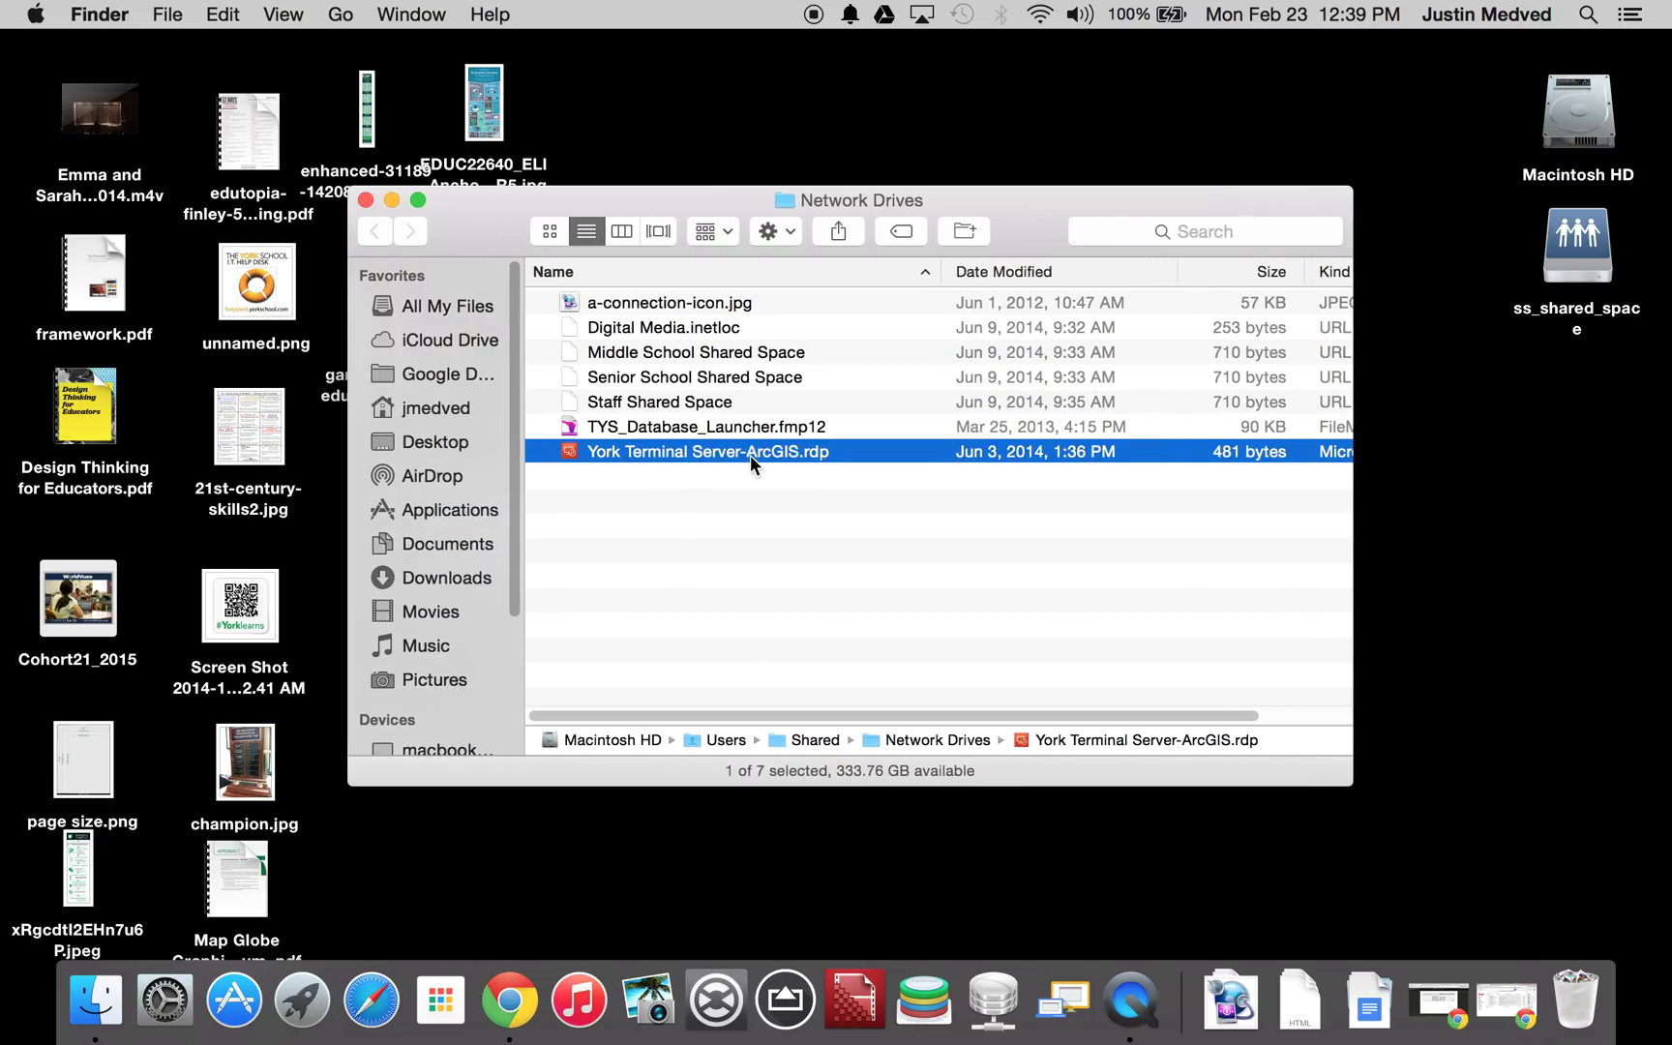
double_click(695, 455)
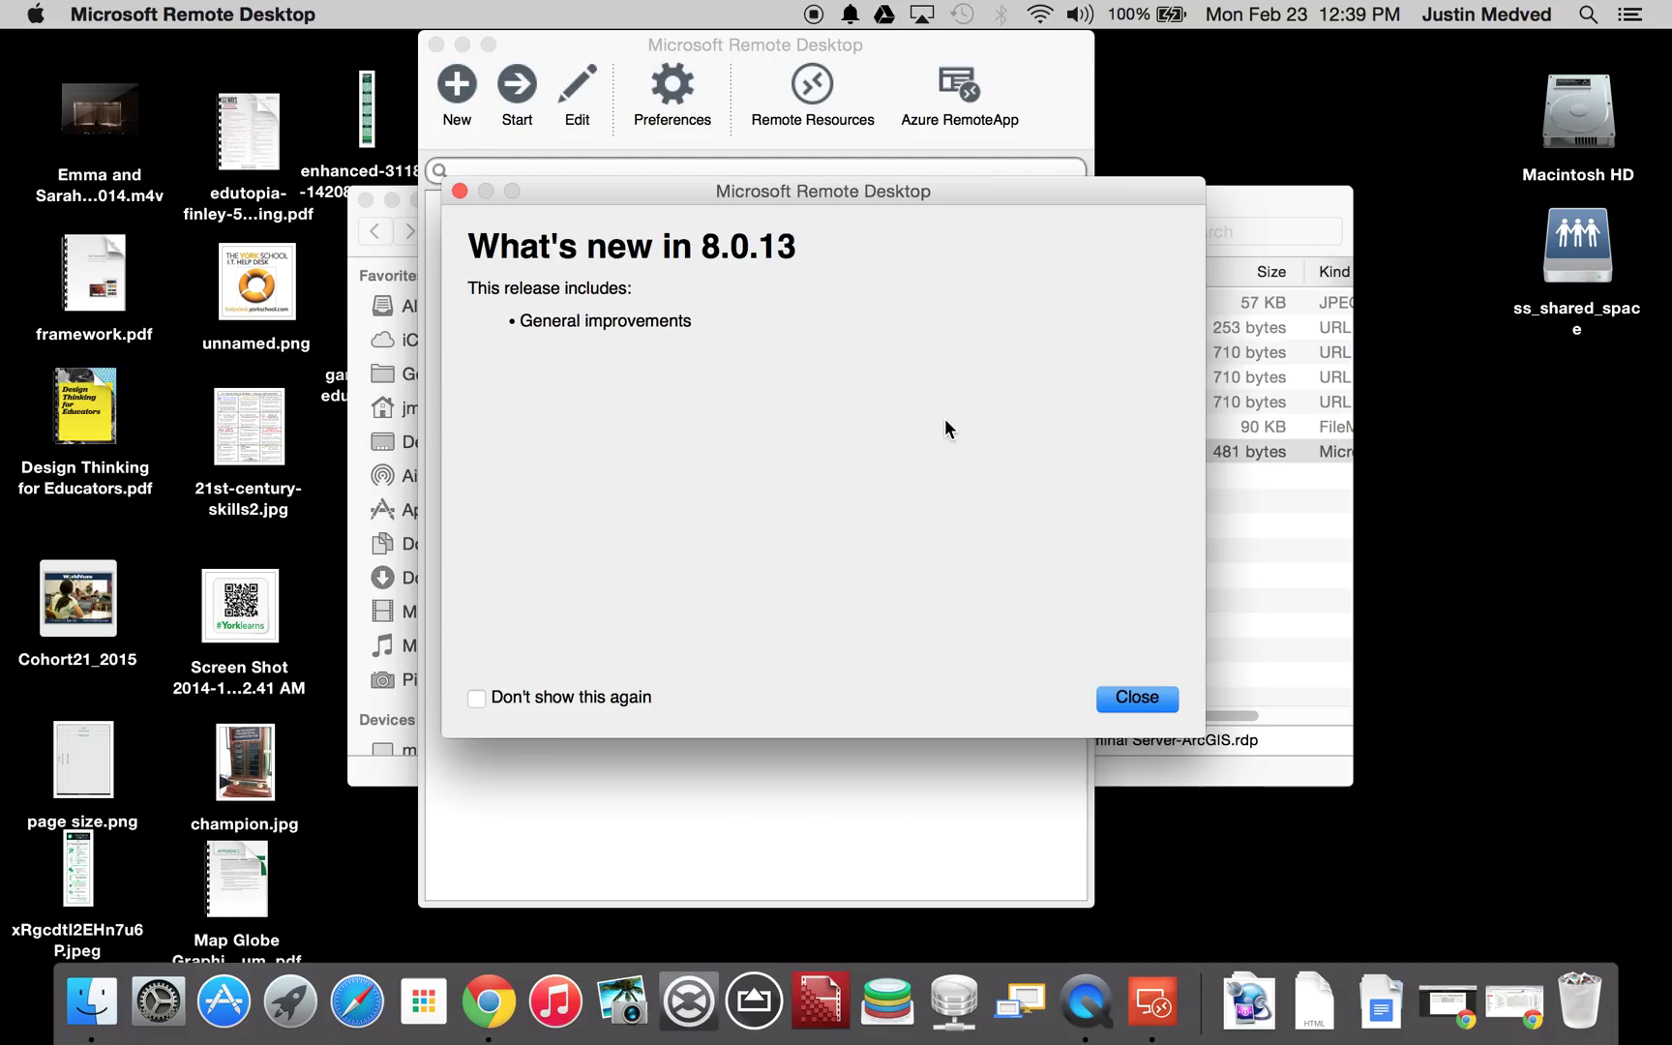
- Close the 'What's new in 8.0.13' notice with Don't show this again ticked
click(475, 698)
click(1121, 698)
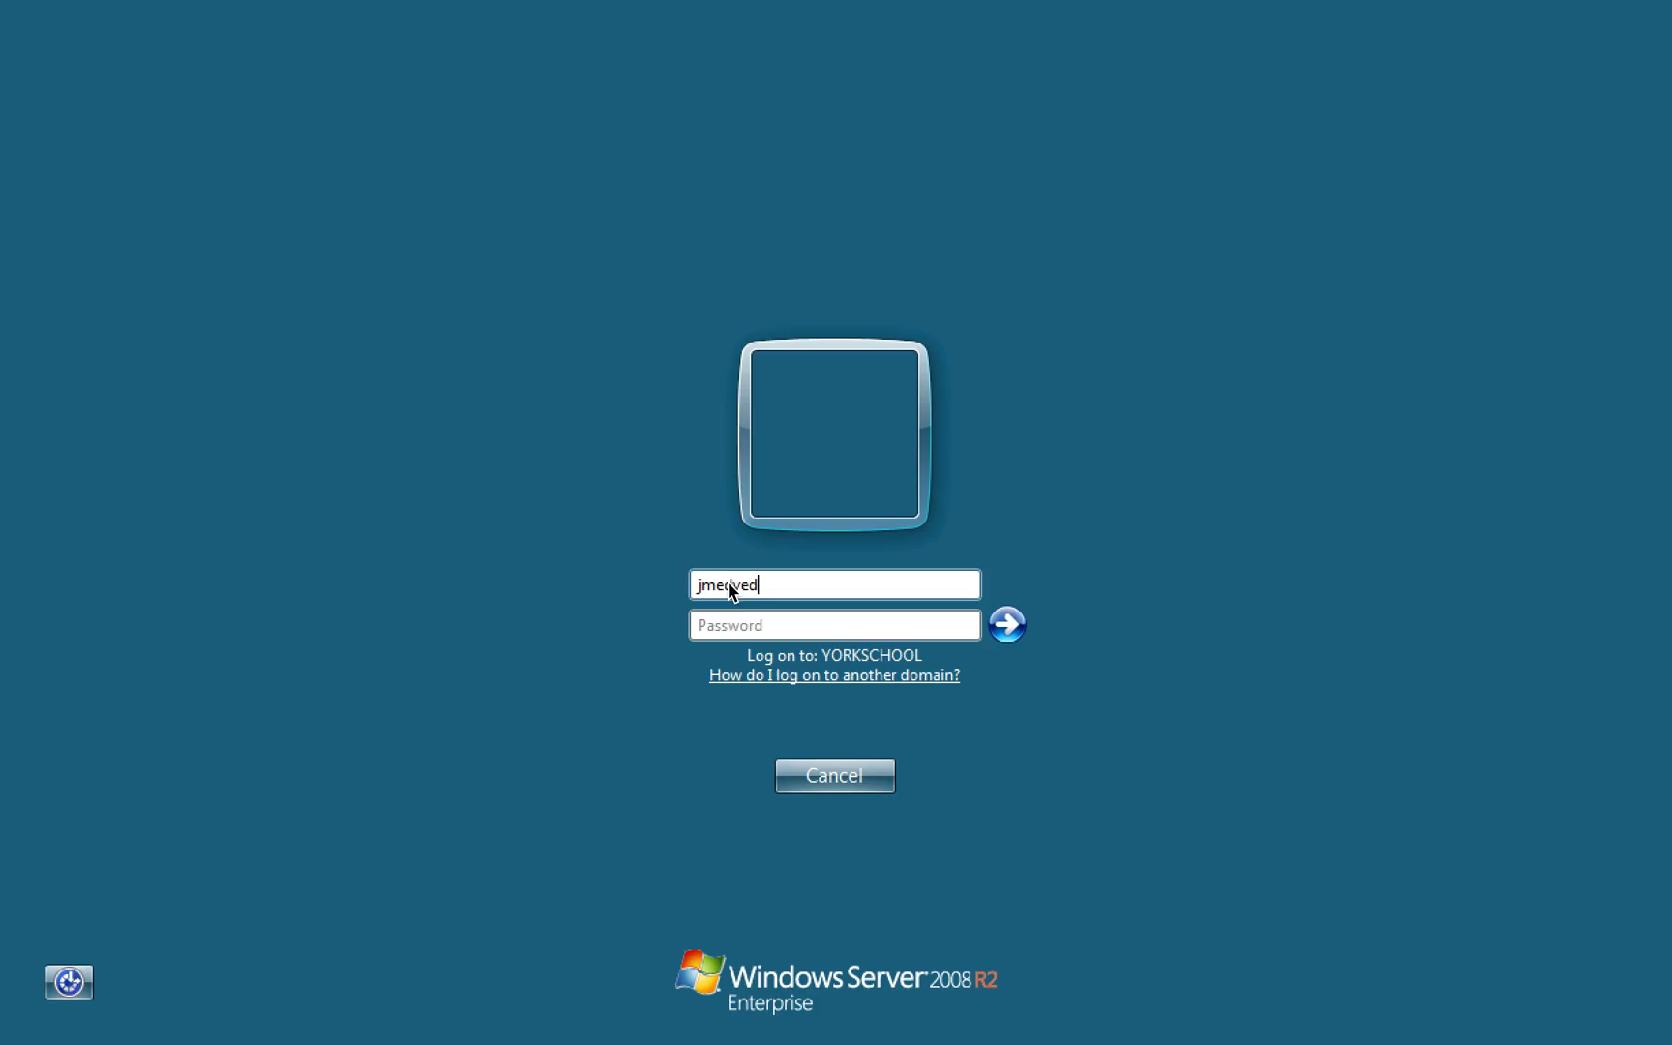
- Enter the account password and log on to the YORKSCHOOL domain
key(Tab)
text(•••••••••••)
key(Return)
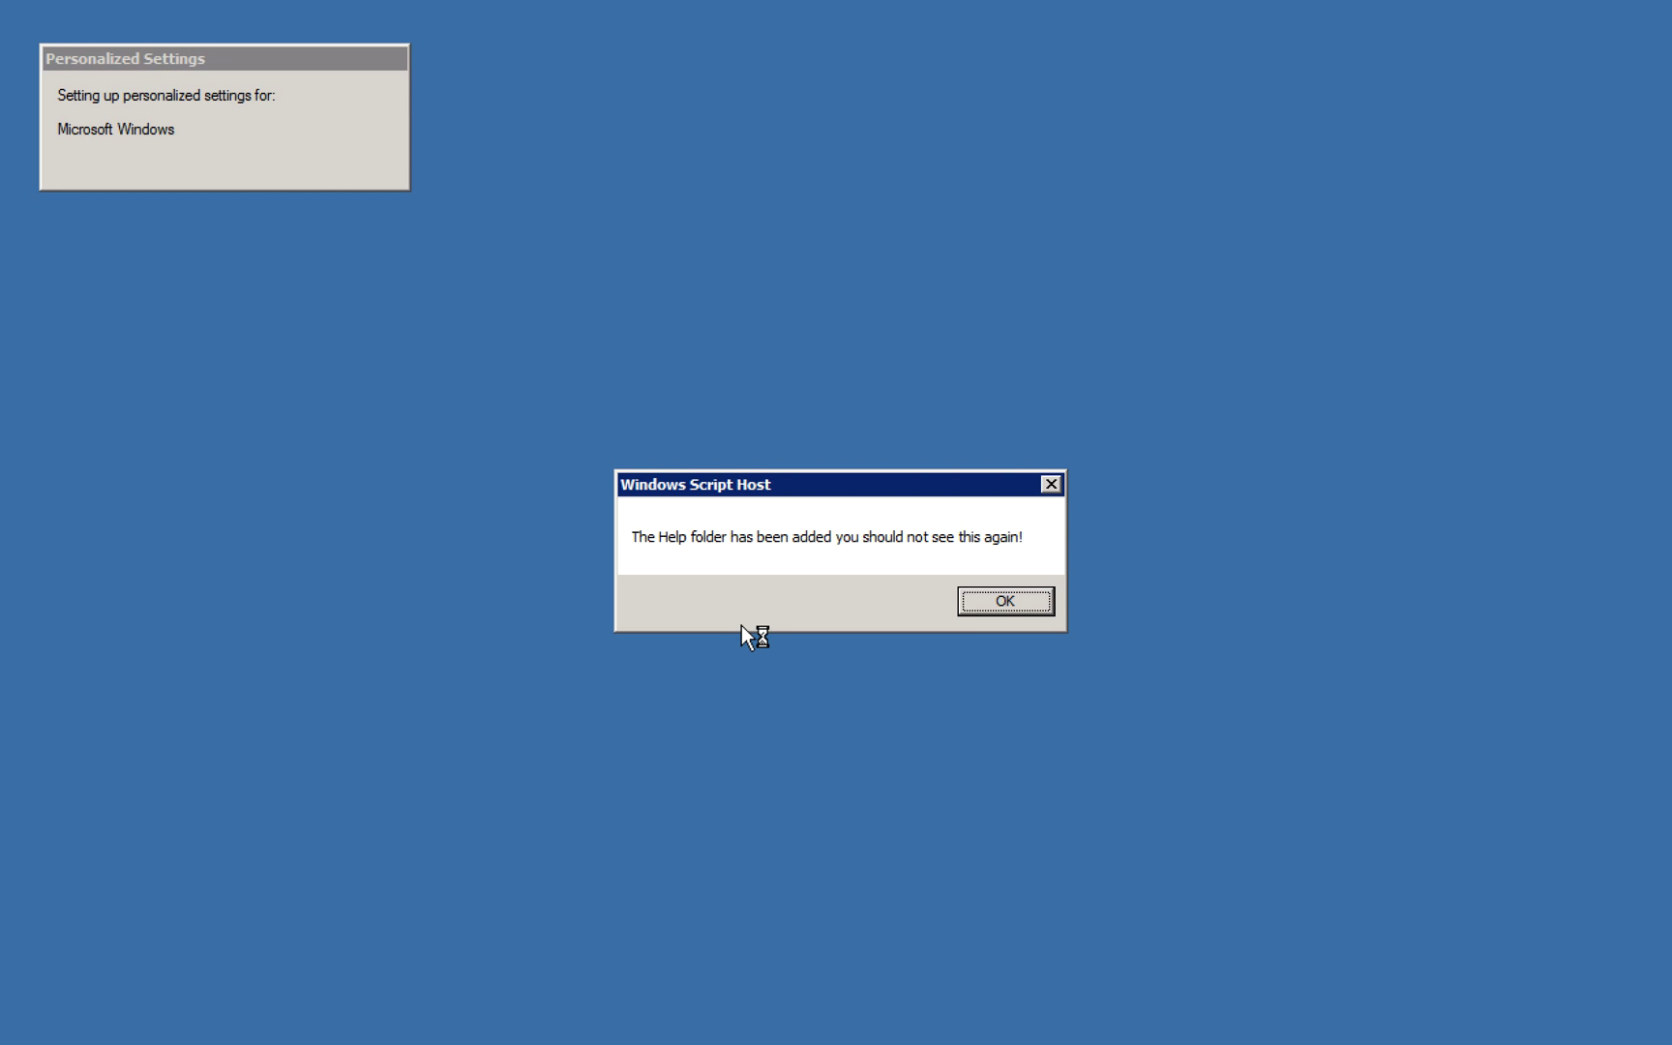
- Dismiss the Help folder and Library Setup Windows Script Host notices
click(1011, 616)
click(1006, 600)
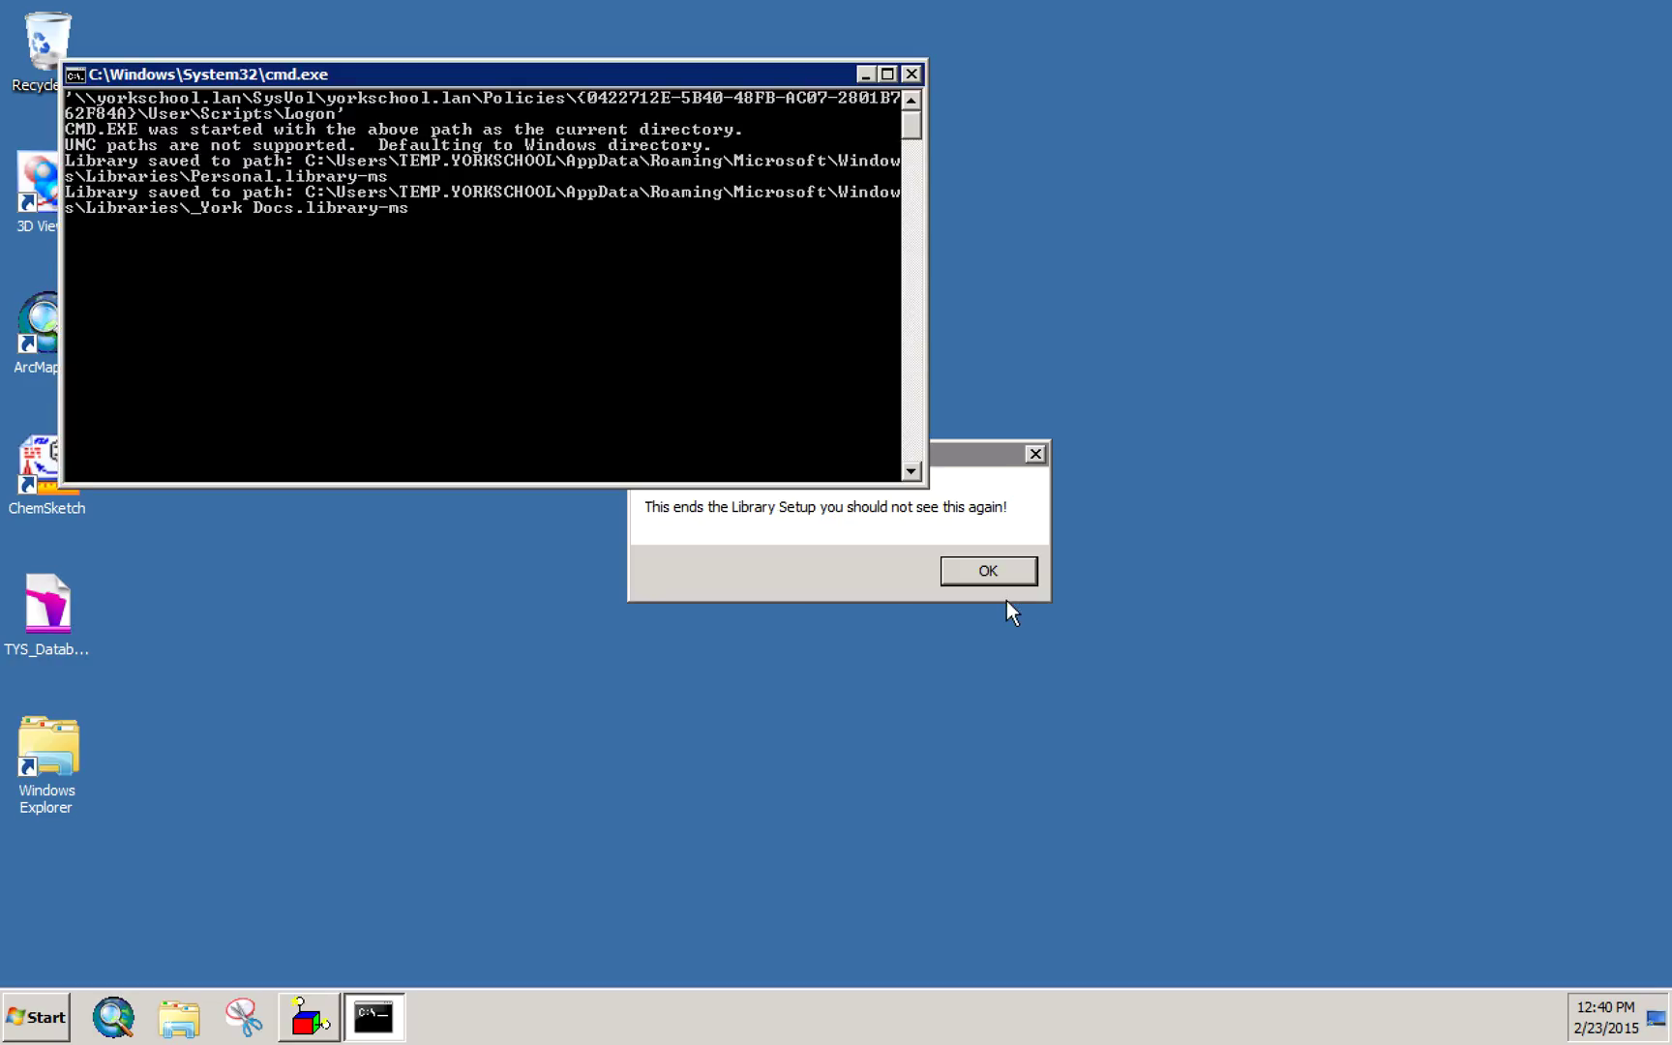
click(989, 574)
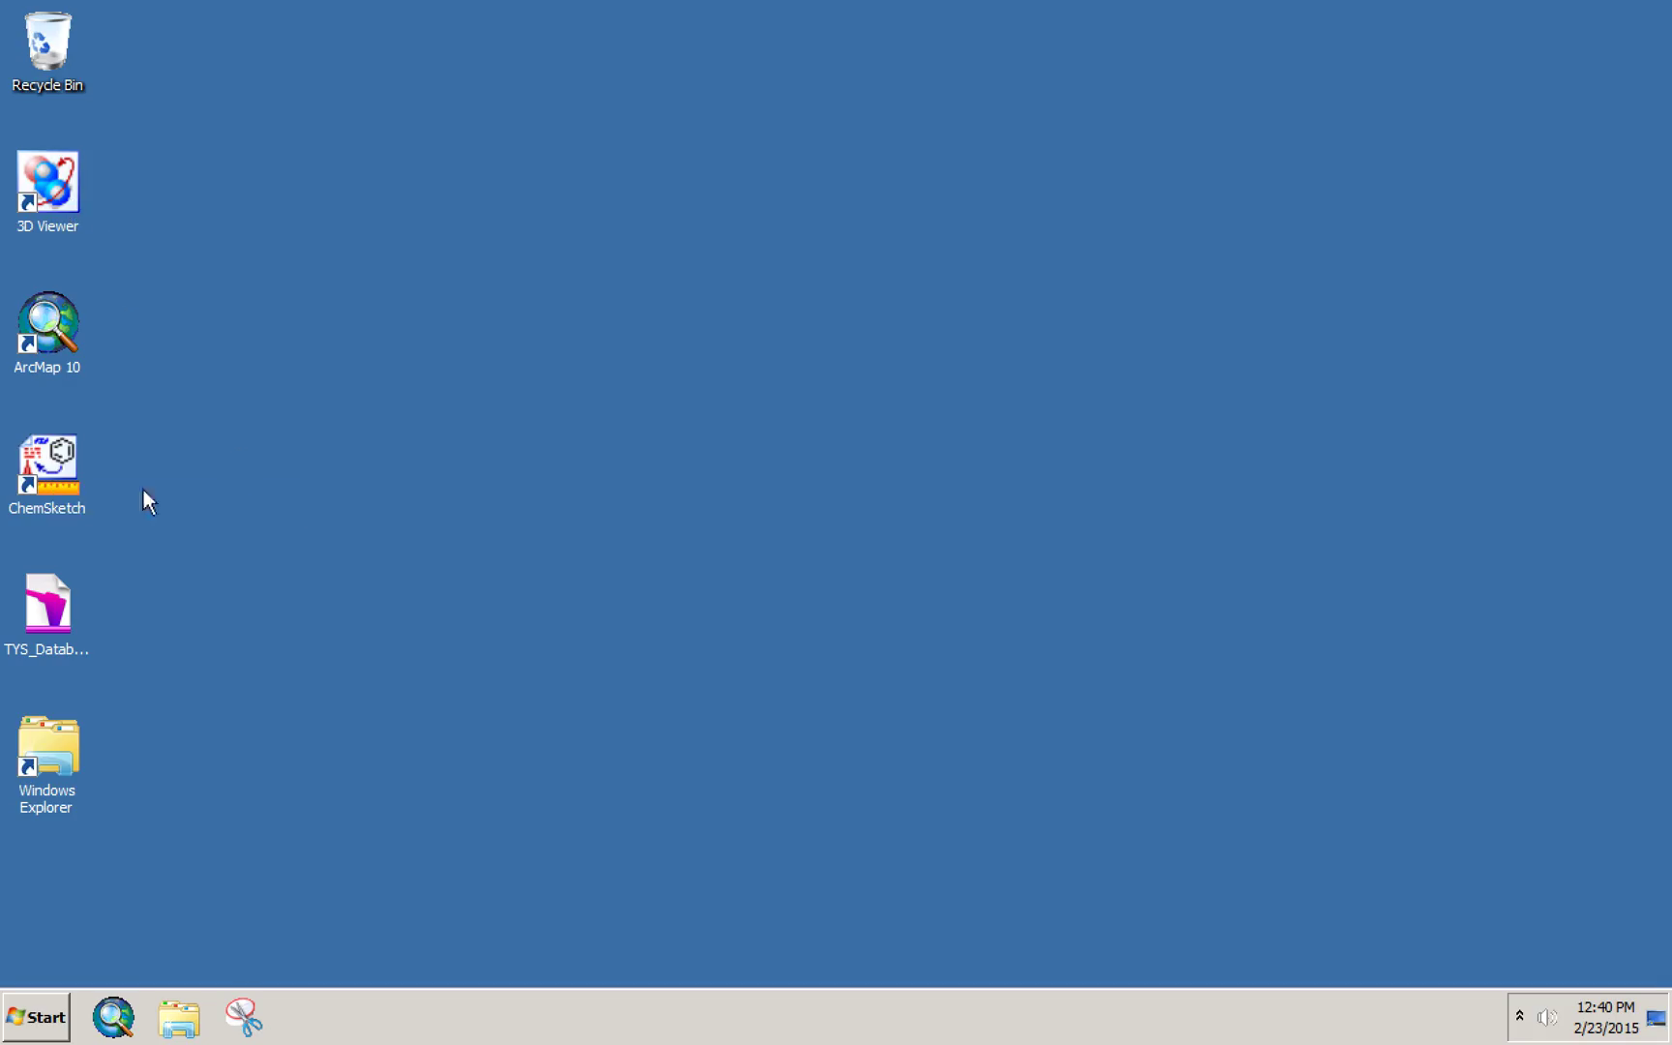
- Launch ChemSketch and dismiss the ACD/Labs Products and Tip of the Day dialogs
double_click(51, 477)
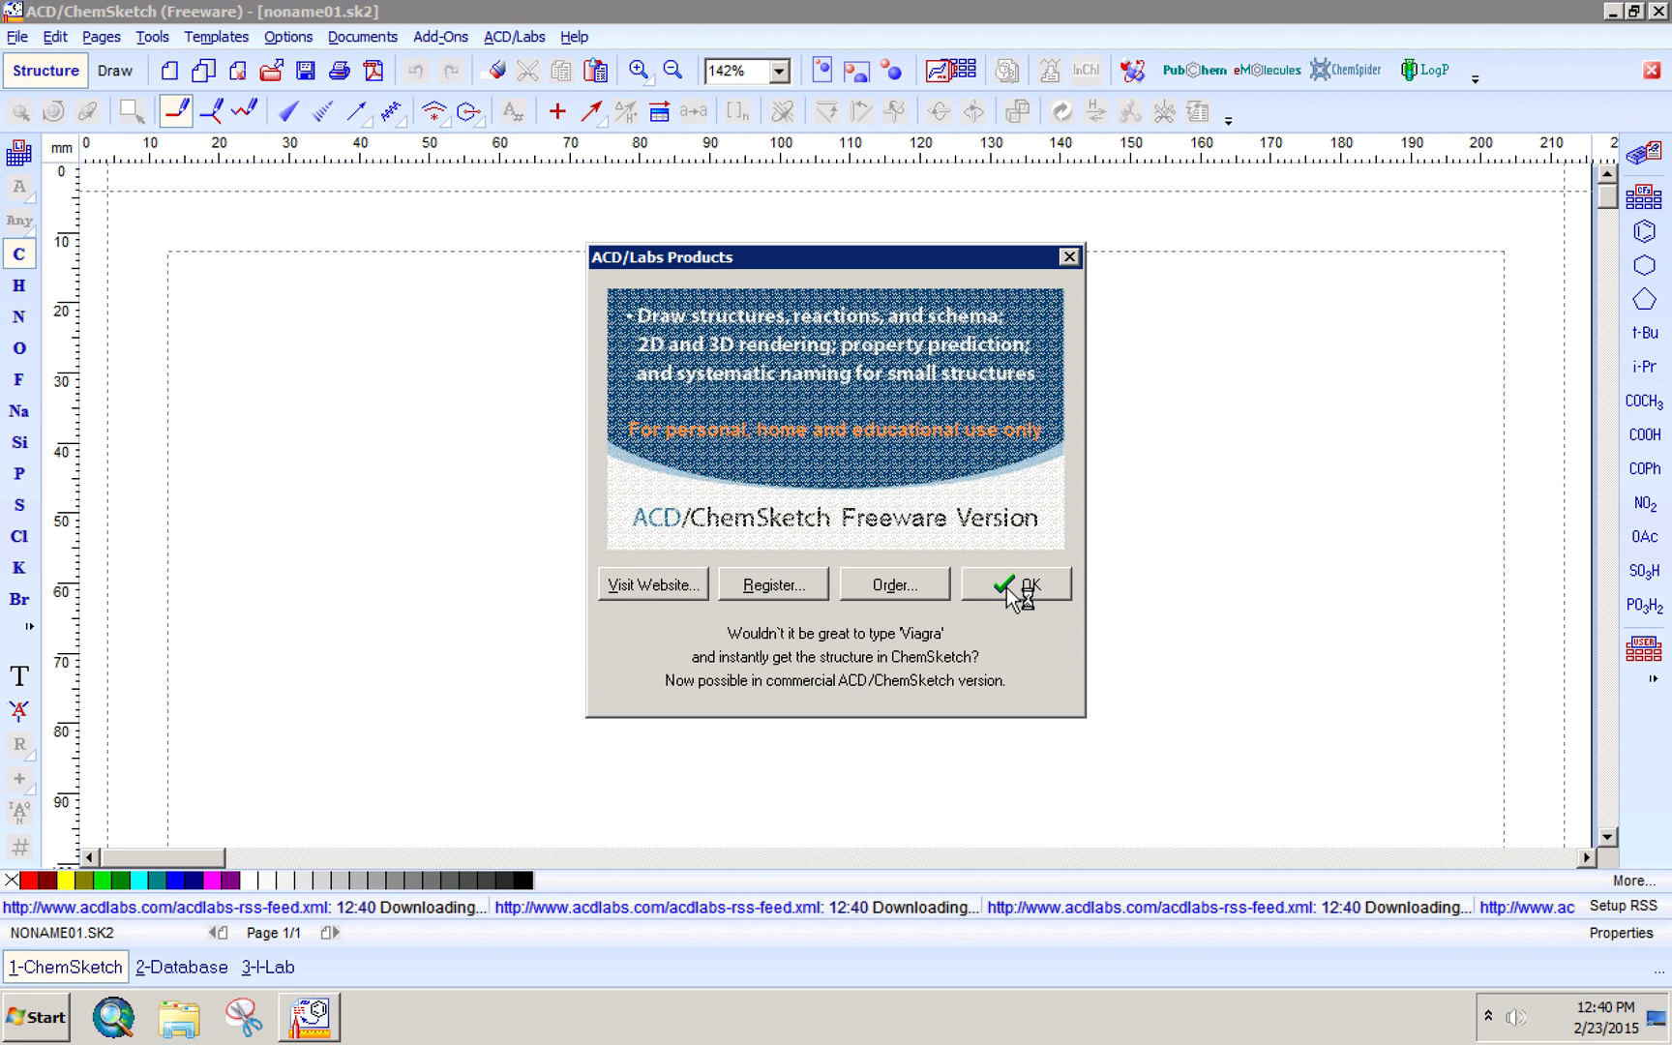
click(1016, 585)
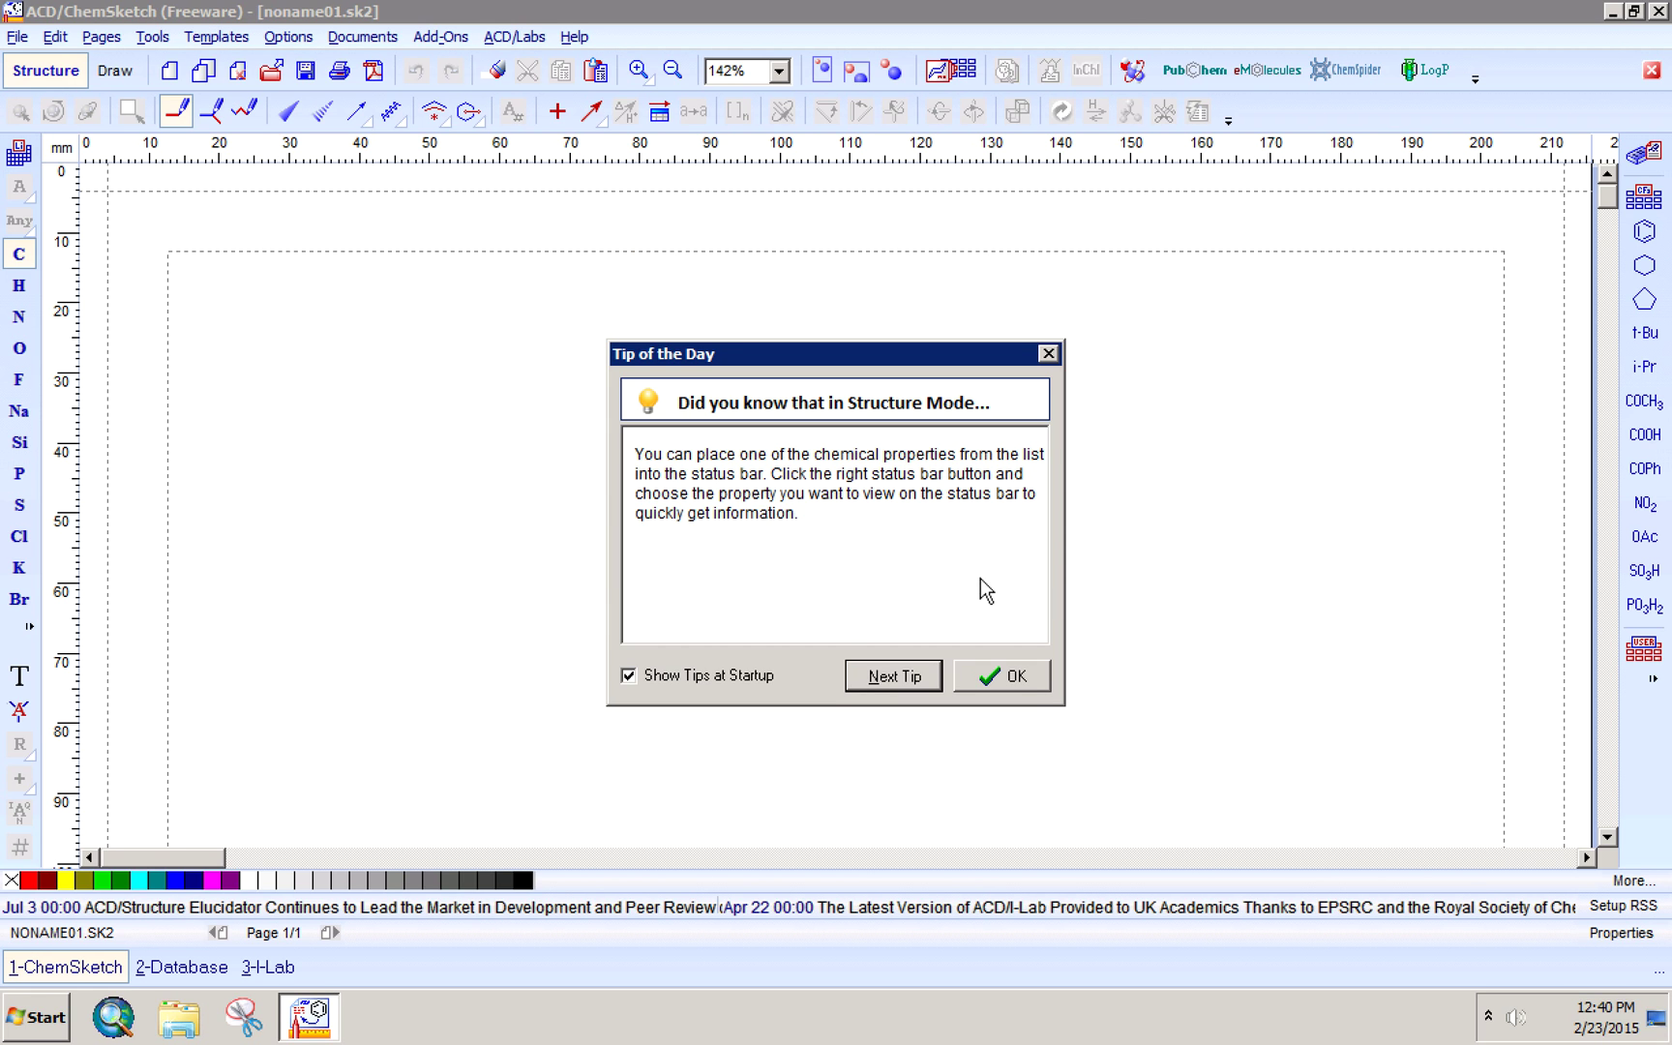
click(987, 675)
click(987, 690)
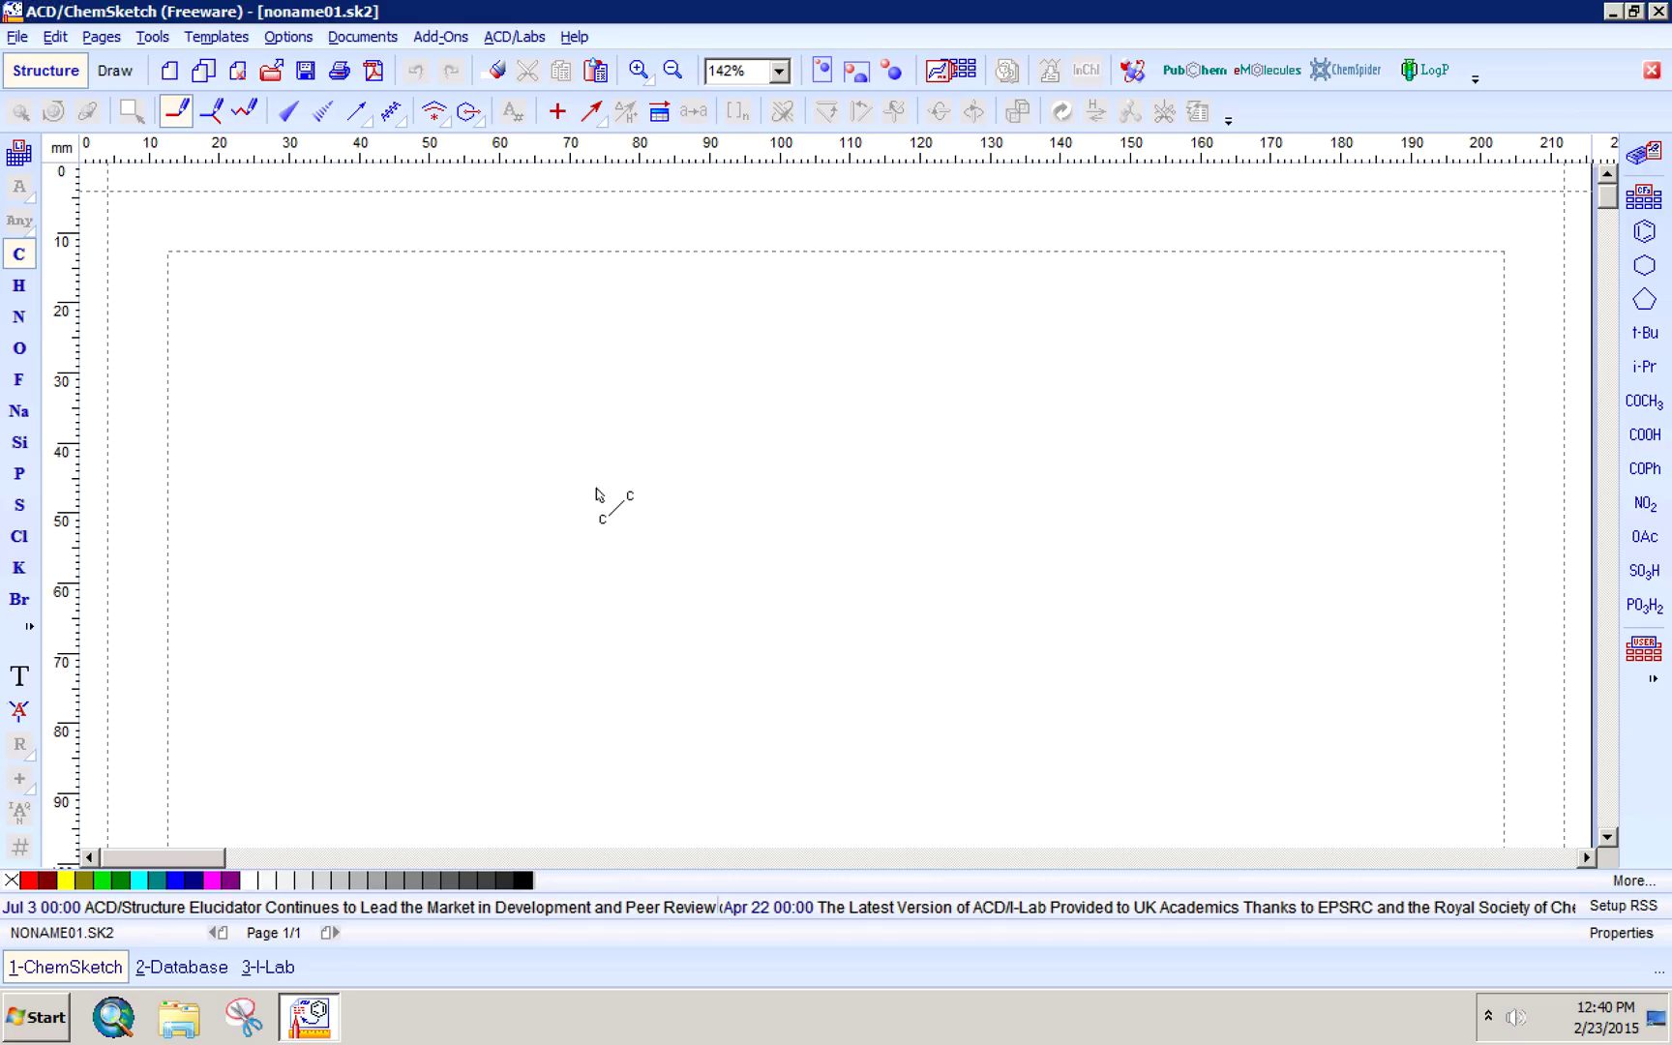
- Start Save As for noname01 with the M: drive as save location
click(18, 36)
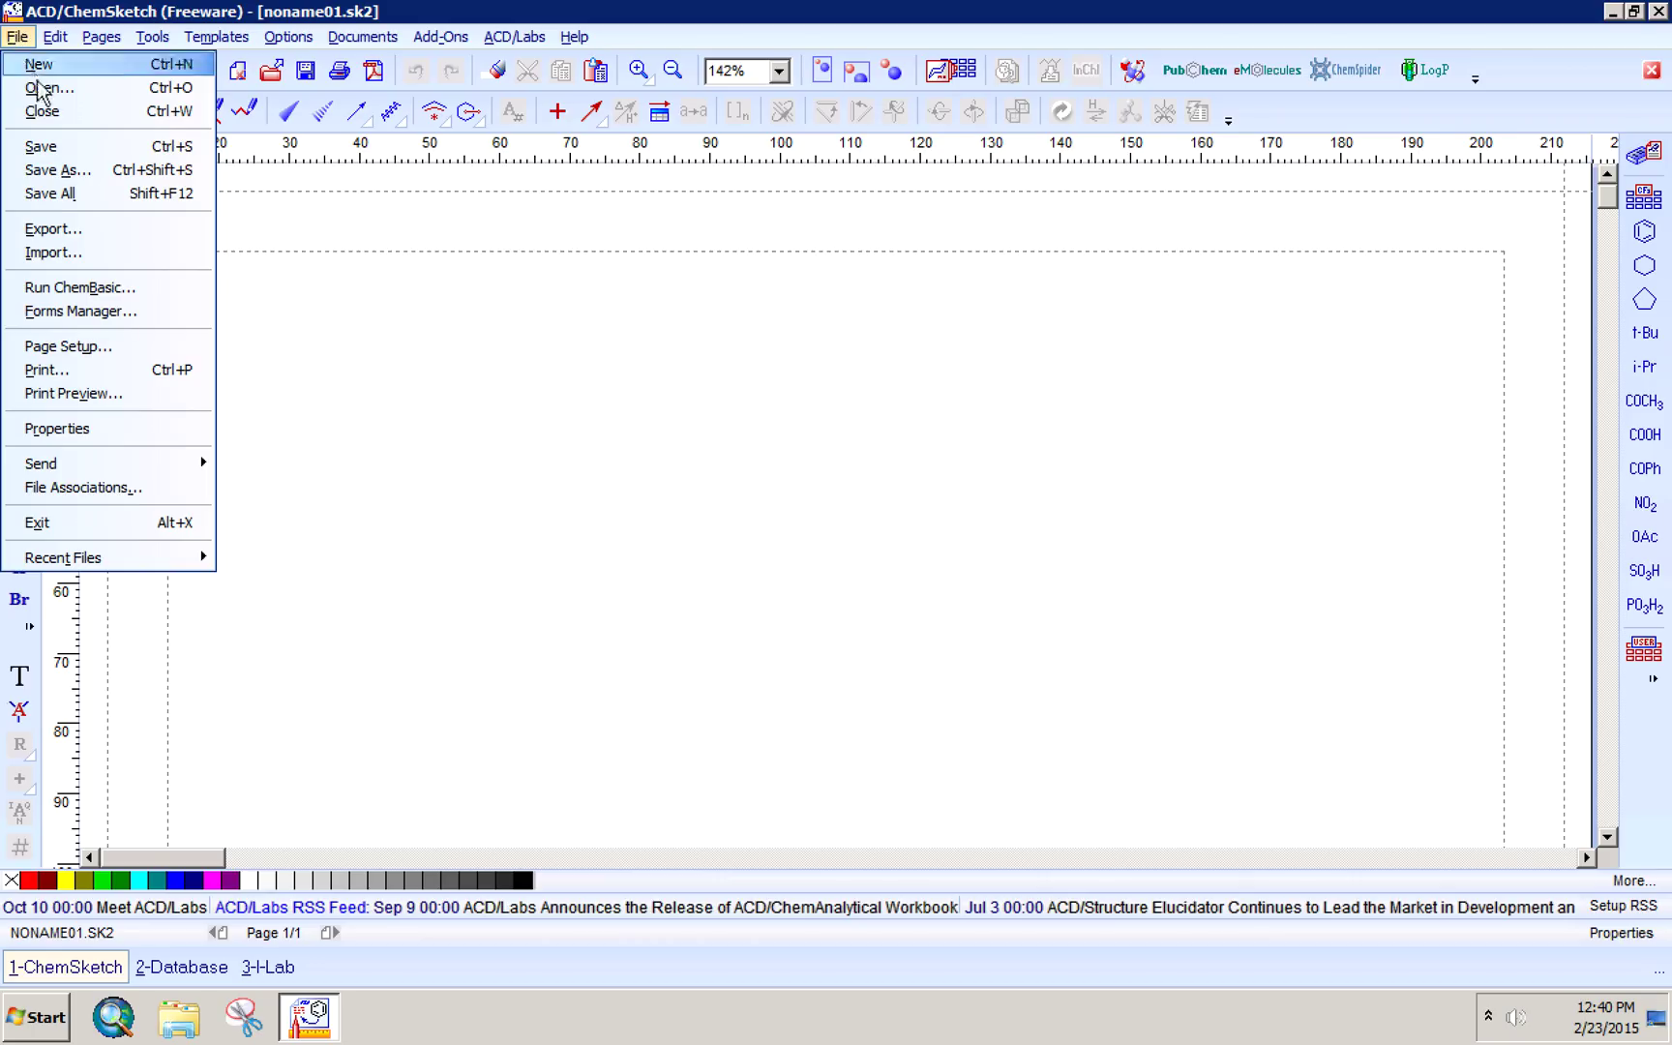
click(69, 171)
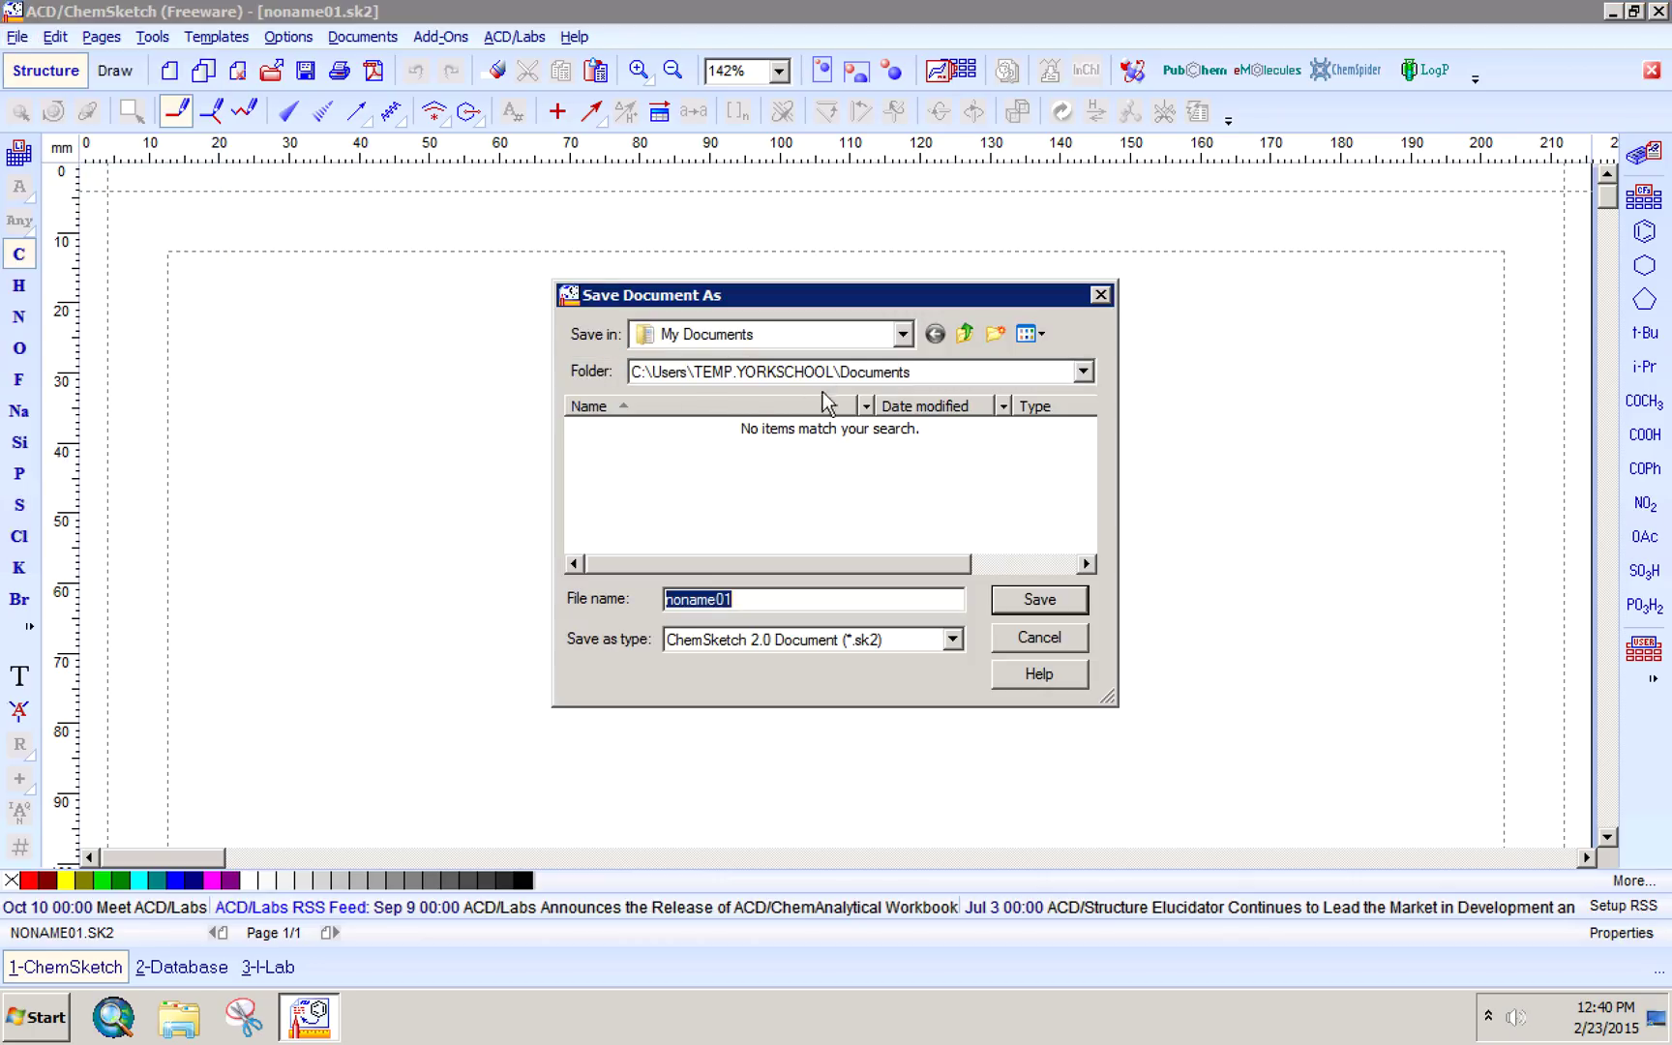
click(902, 335)
click(902, 335)
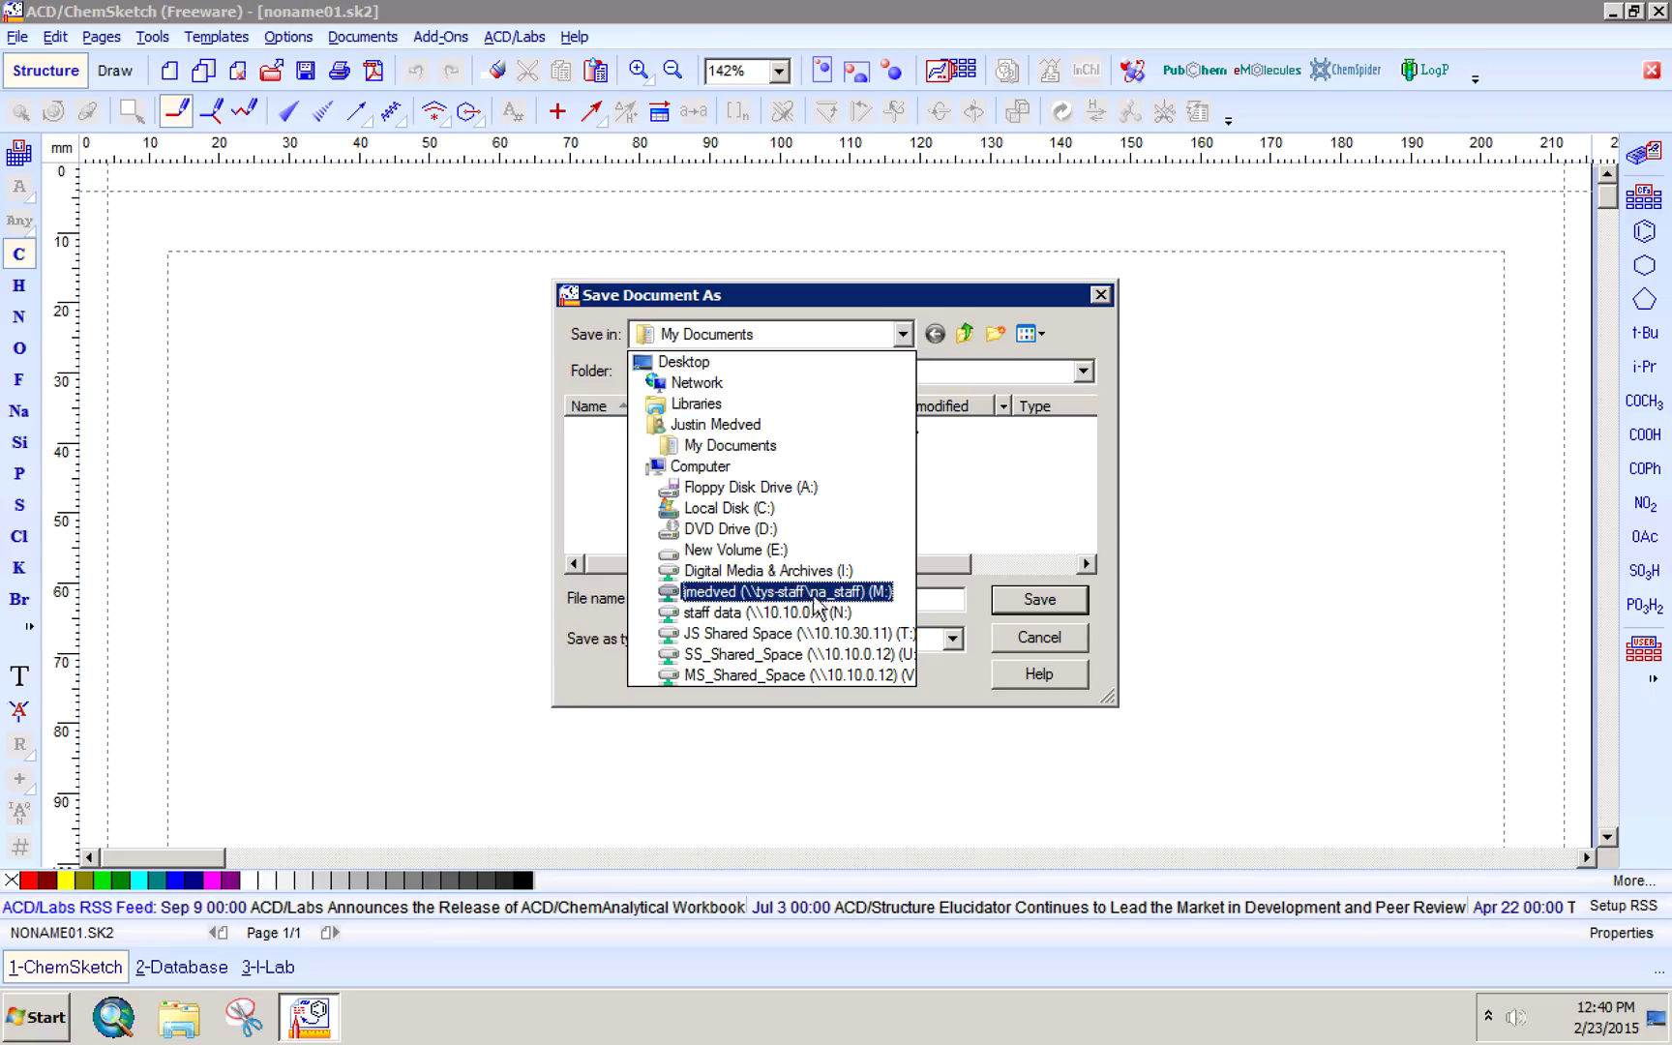
click(868, 593)
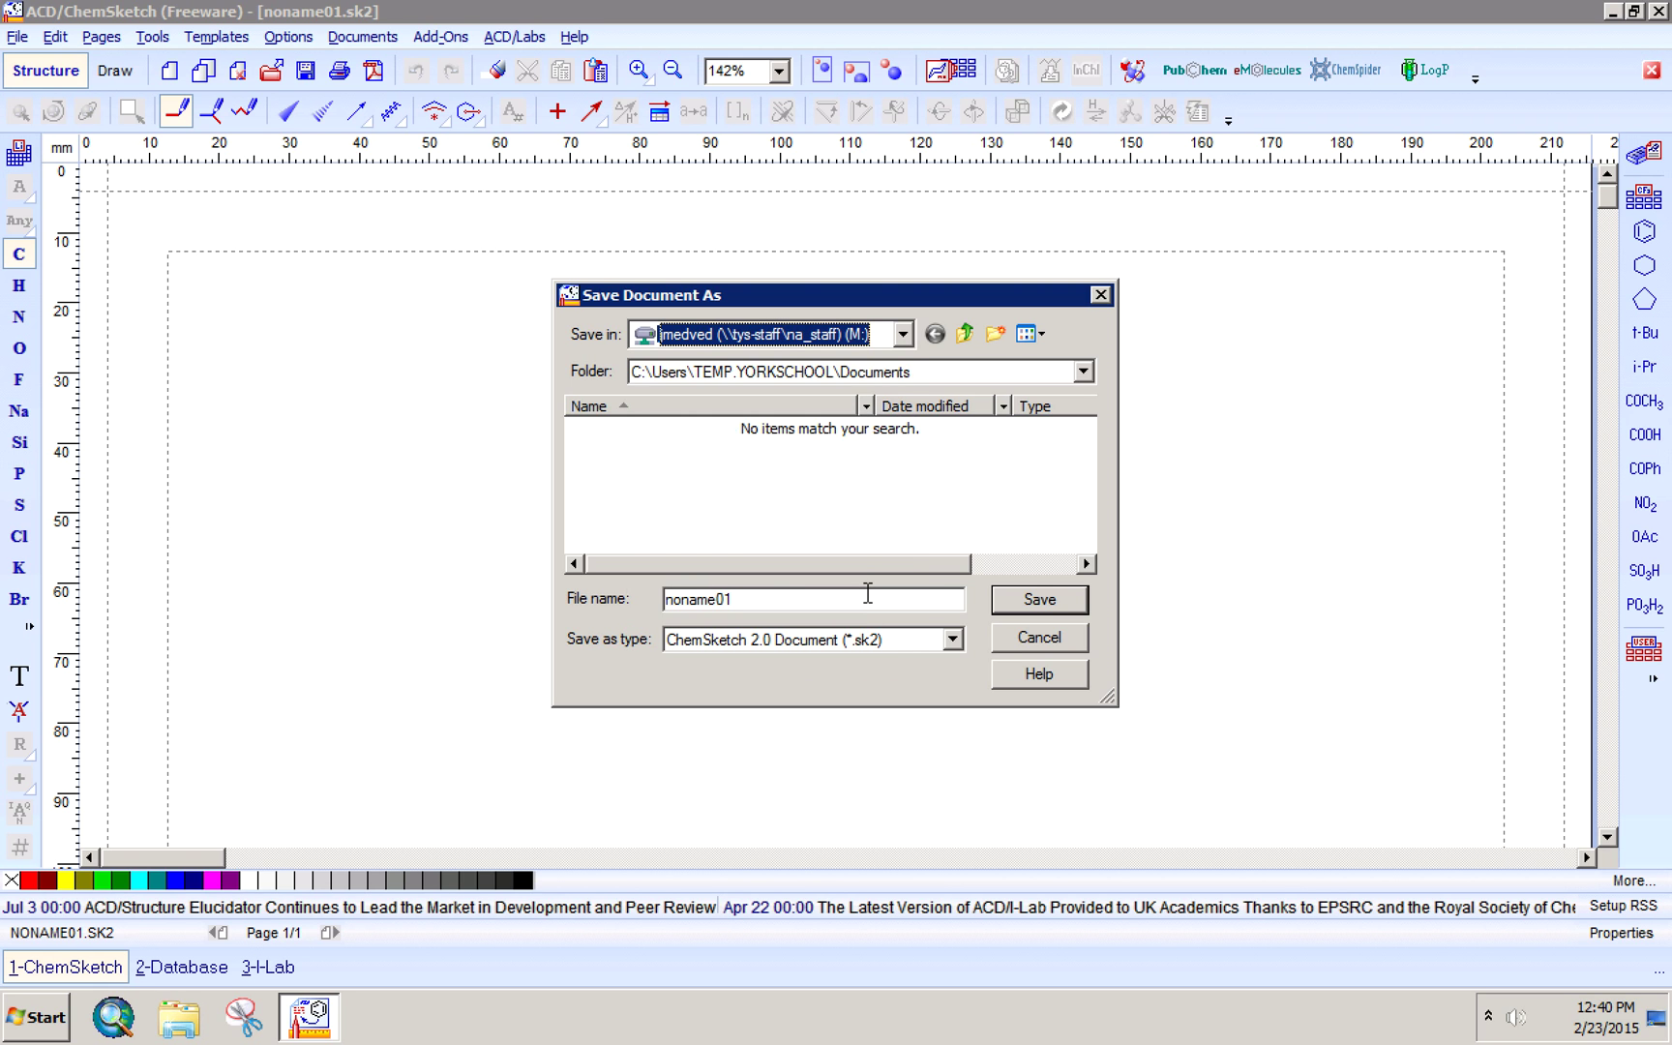
- Enlarge and reposition the Save Document As dialog, then cancel the save
drag(1108, 697, 1267, 750)
drag(923, 290, 732, 236)
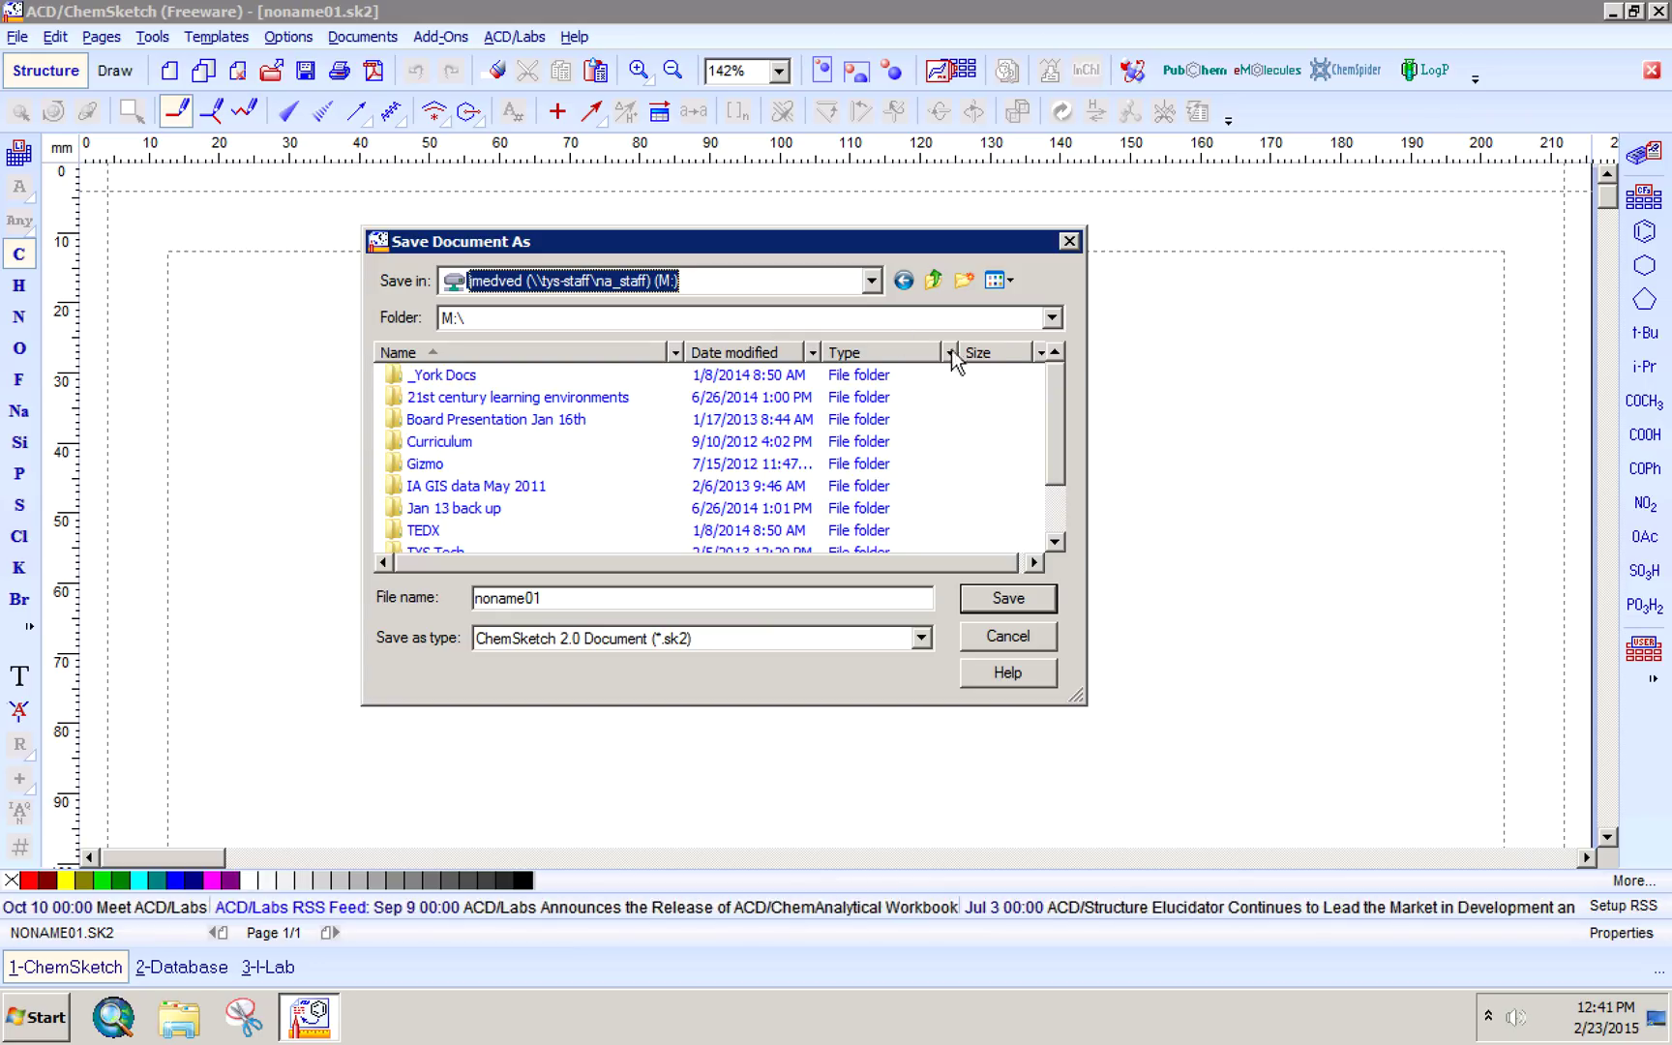
click(872, 282)
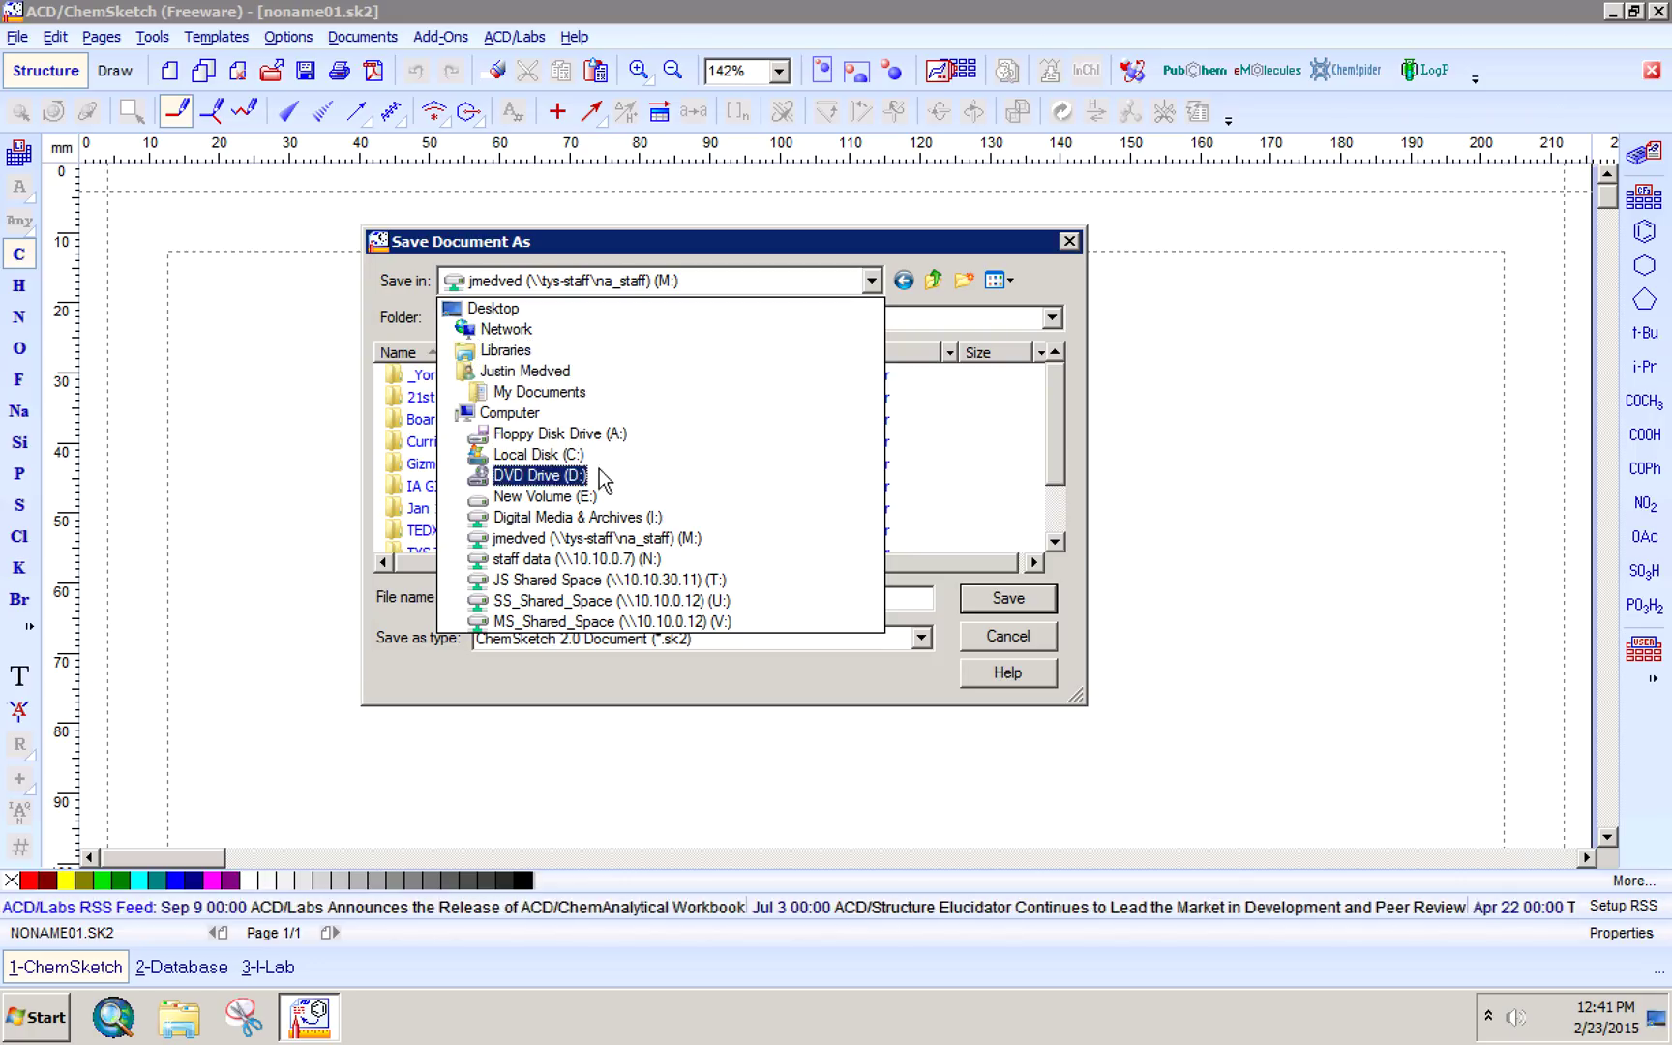
click(1030, 653)
click(1006, 638)
click(12, 34)
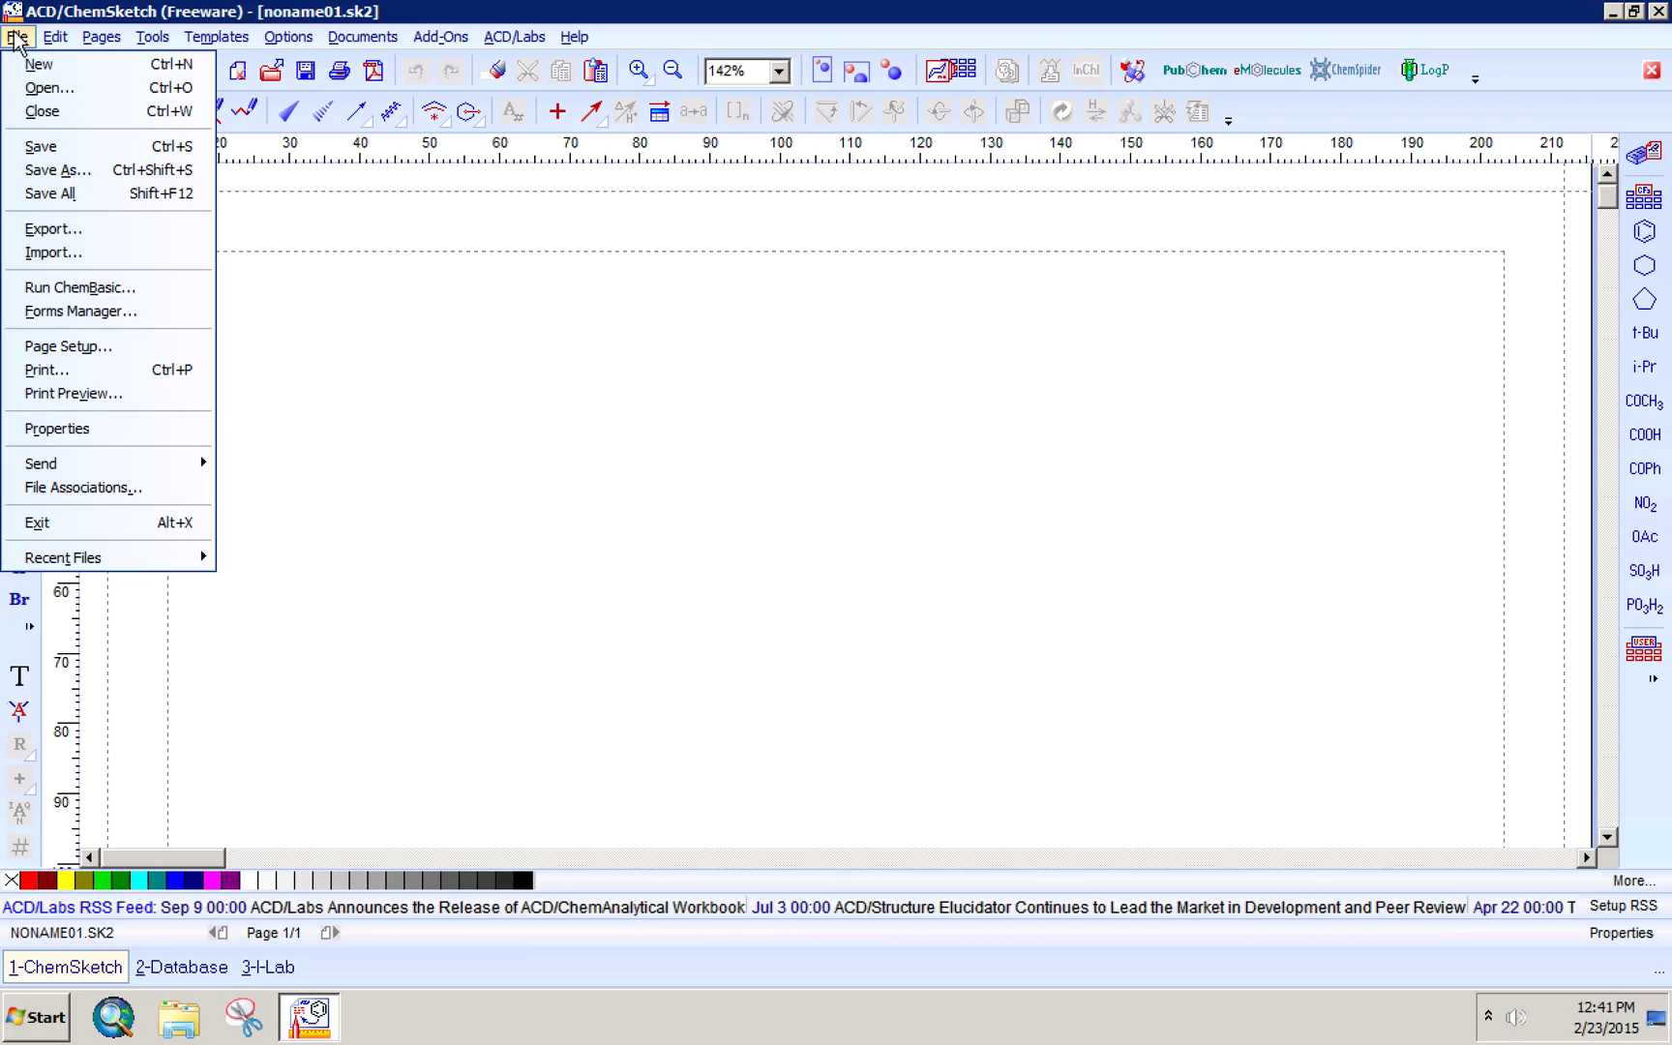
- Save the blank drawing as test.sk2 on the M: network drive
click(93, 174)
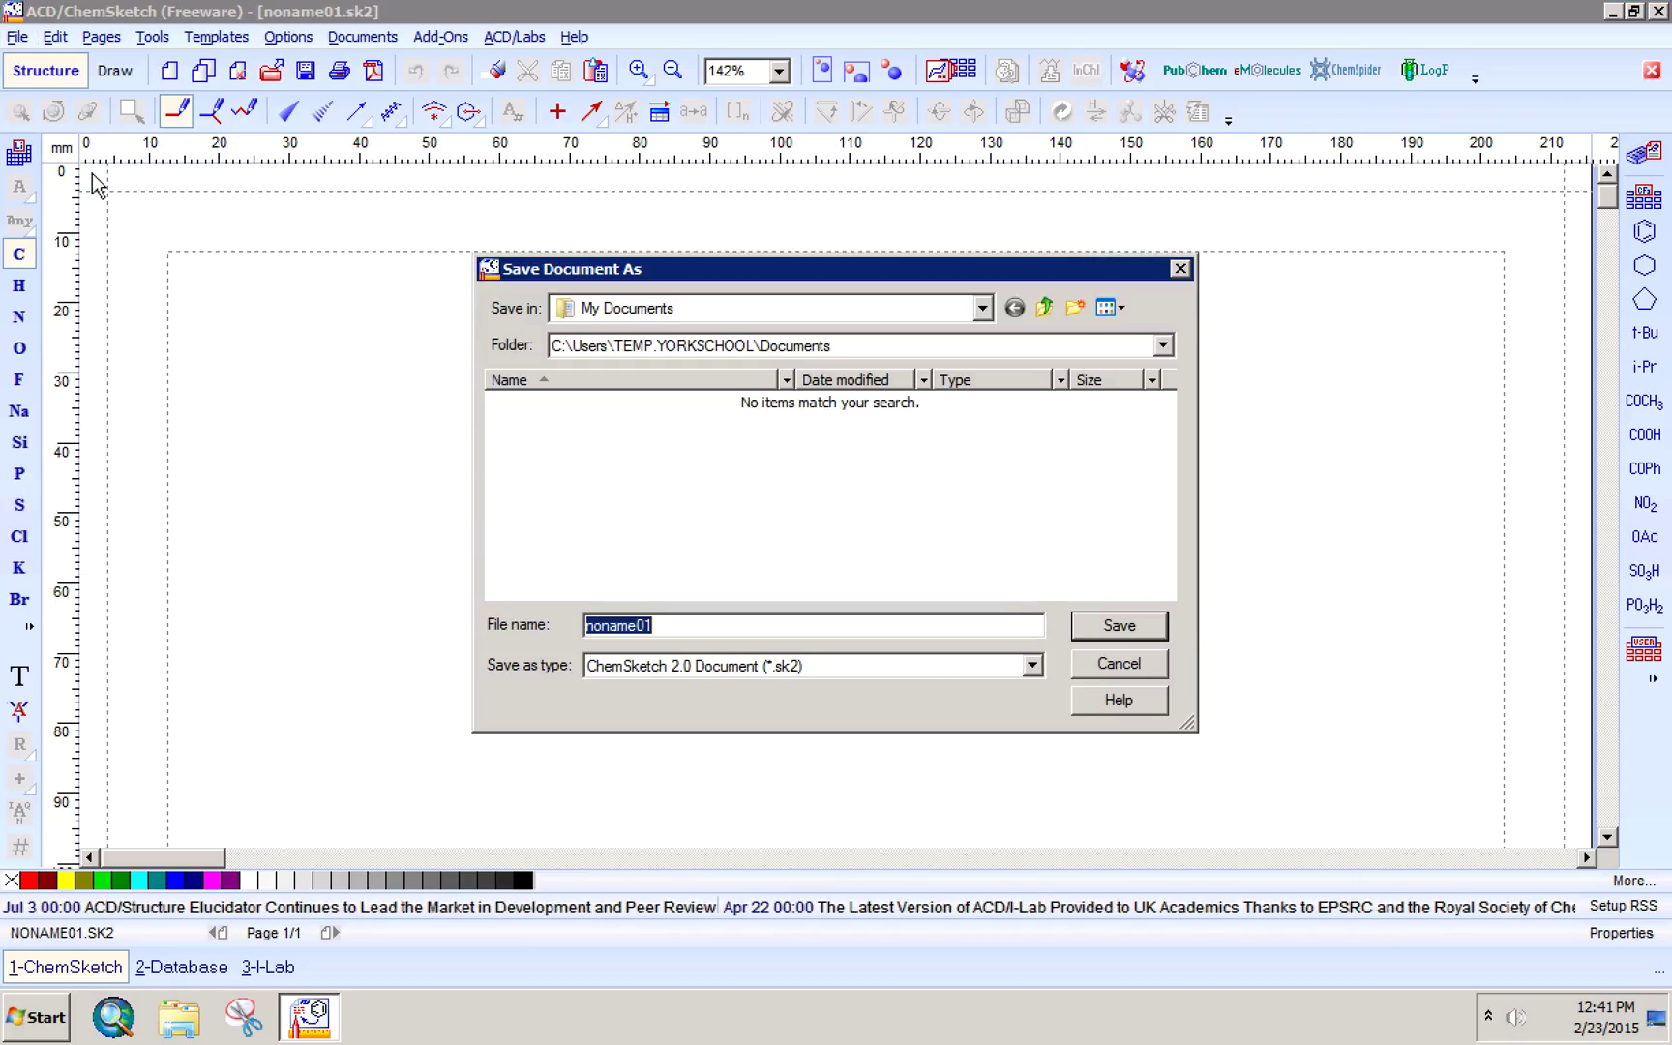
click(737, 313)
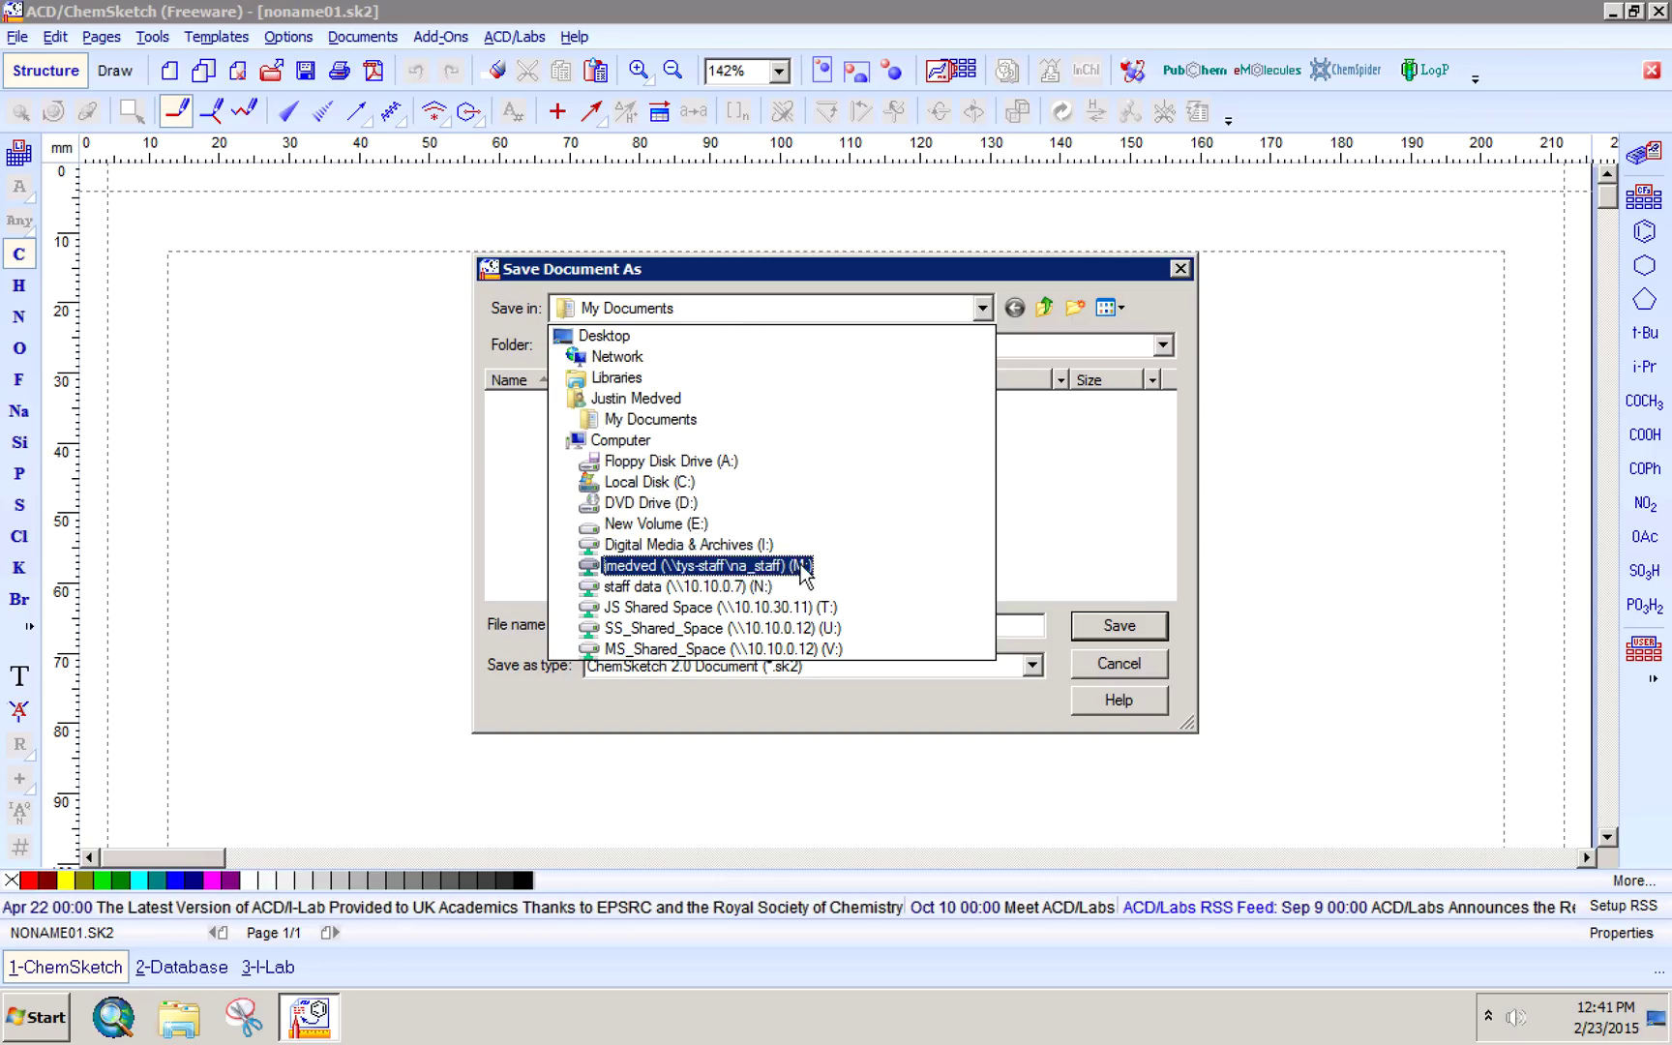
click(799, 568)
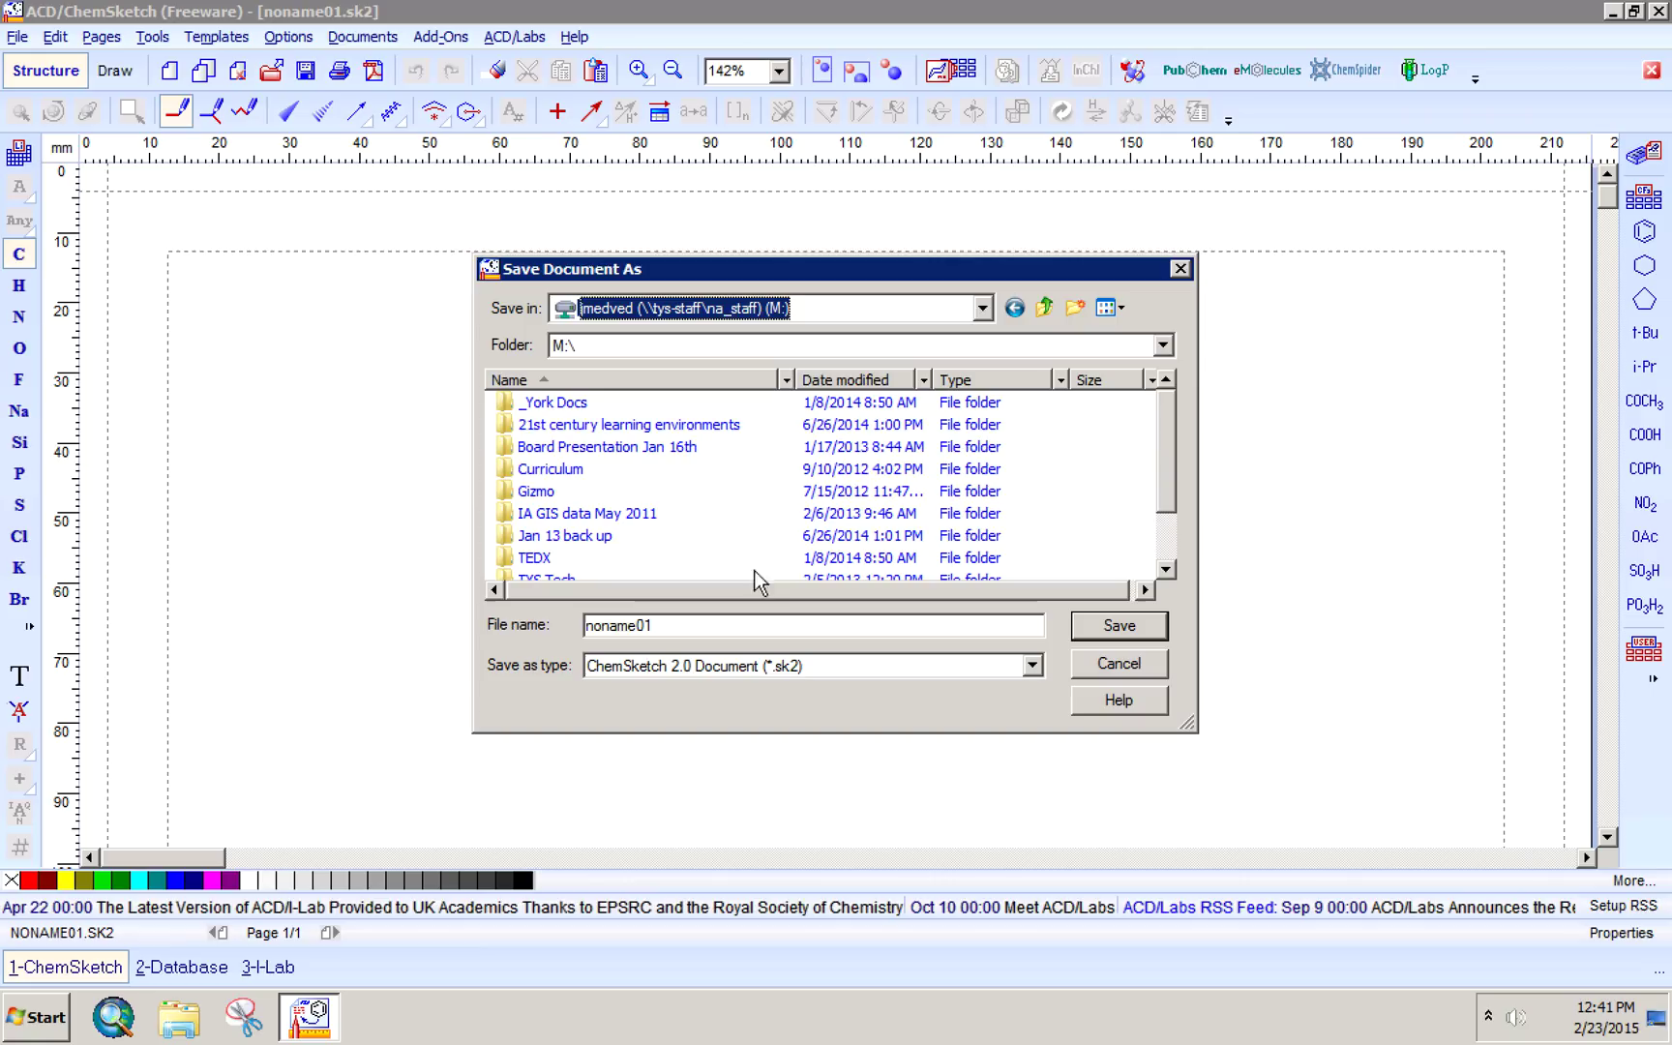
double_click(667, 627)
key(BackSpace)
text(test)
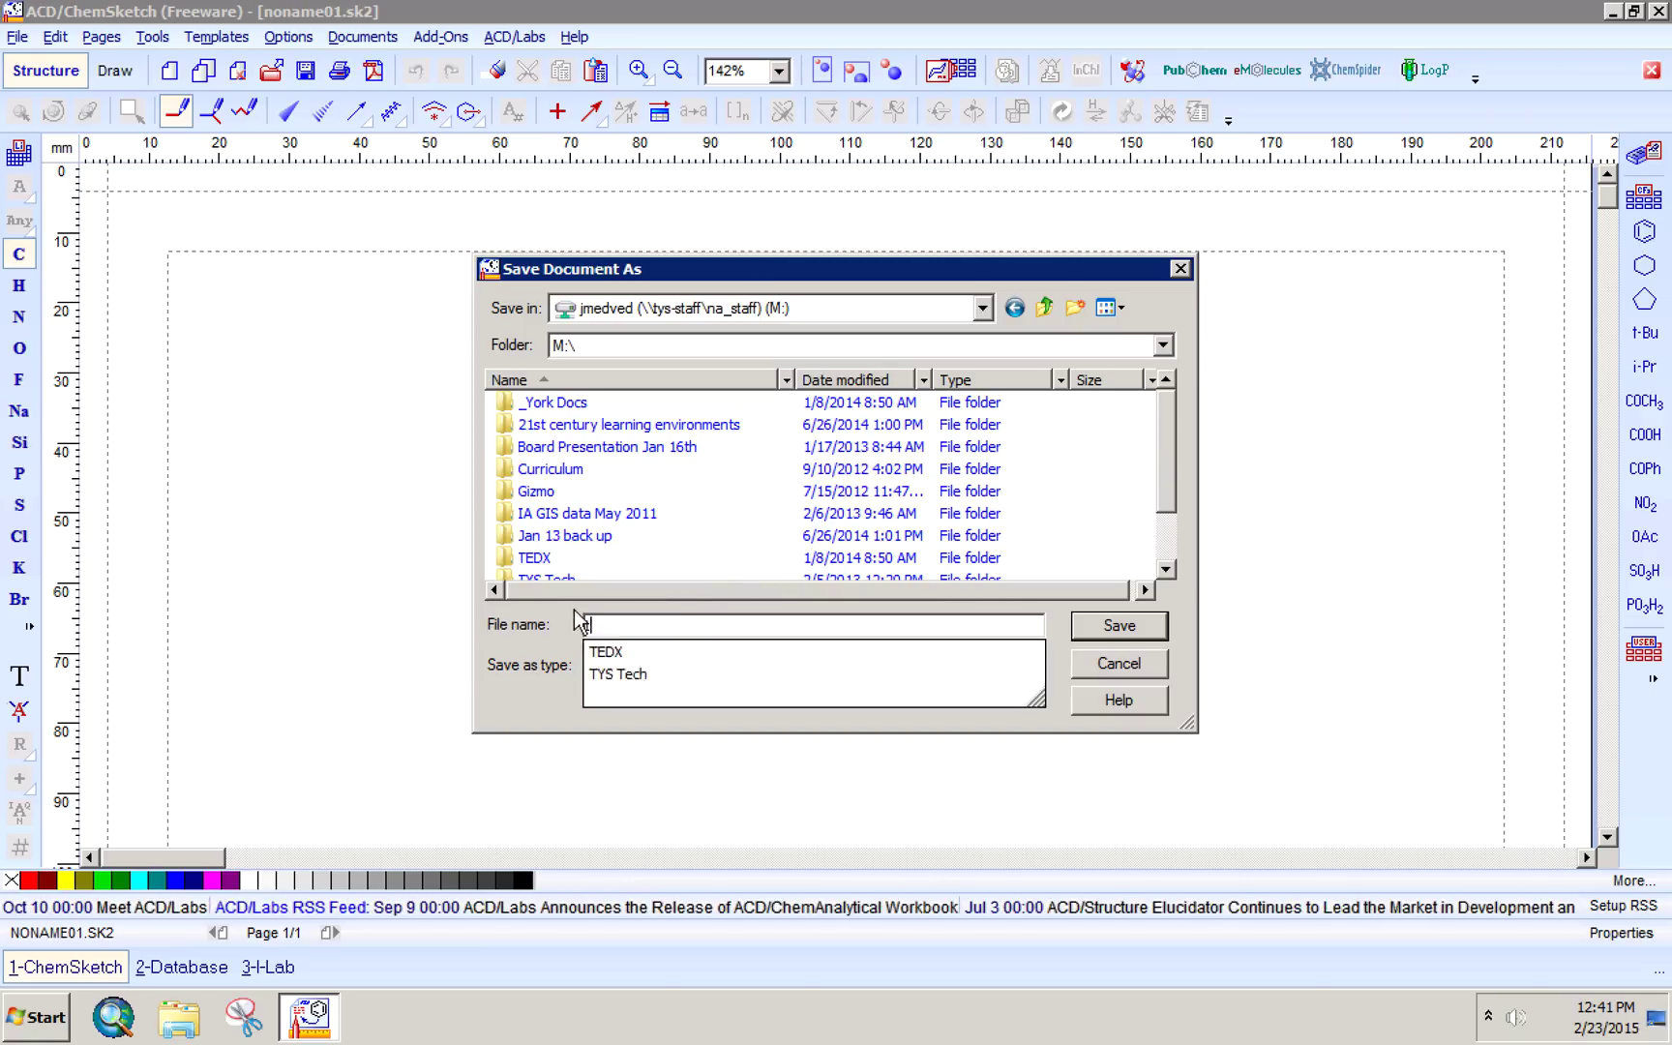
click(1118, 626)
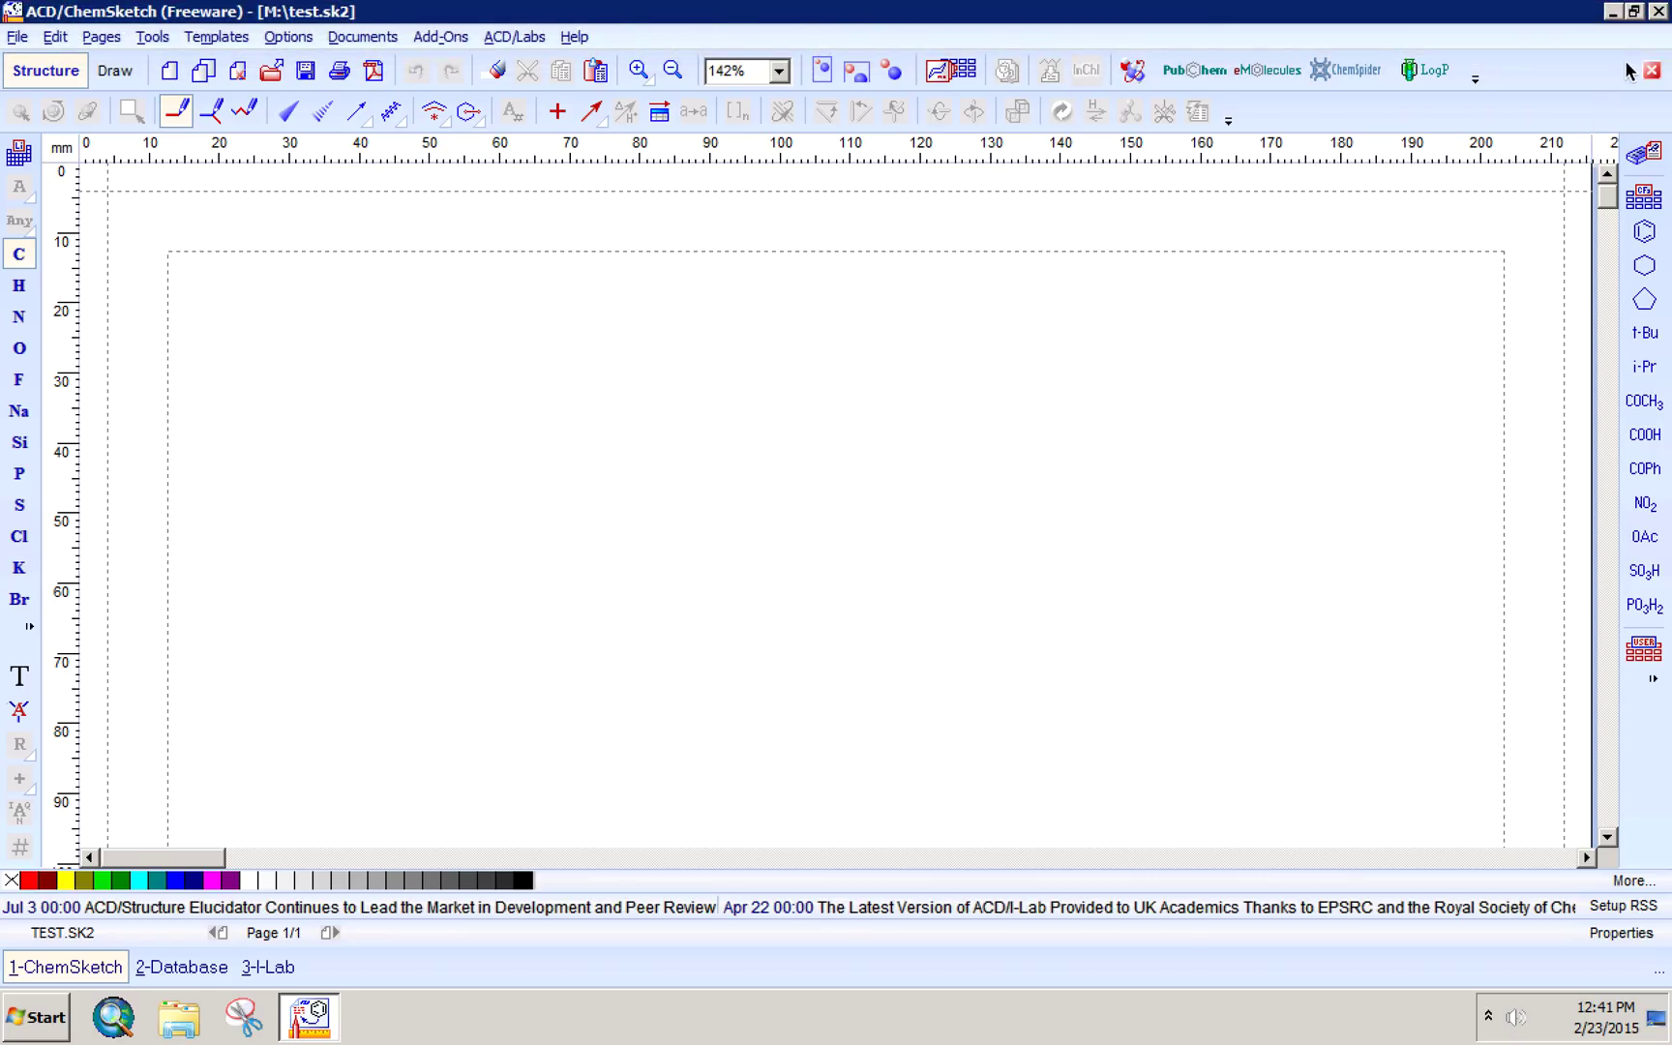
click(1659, 11)
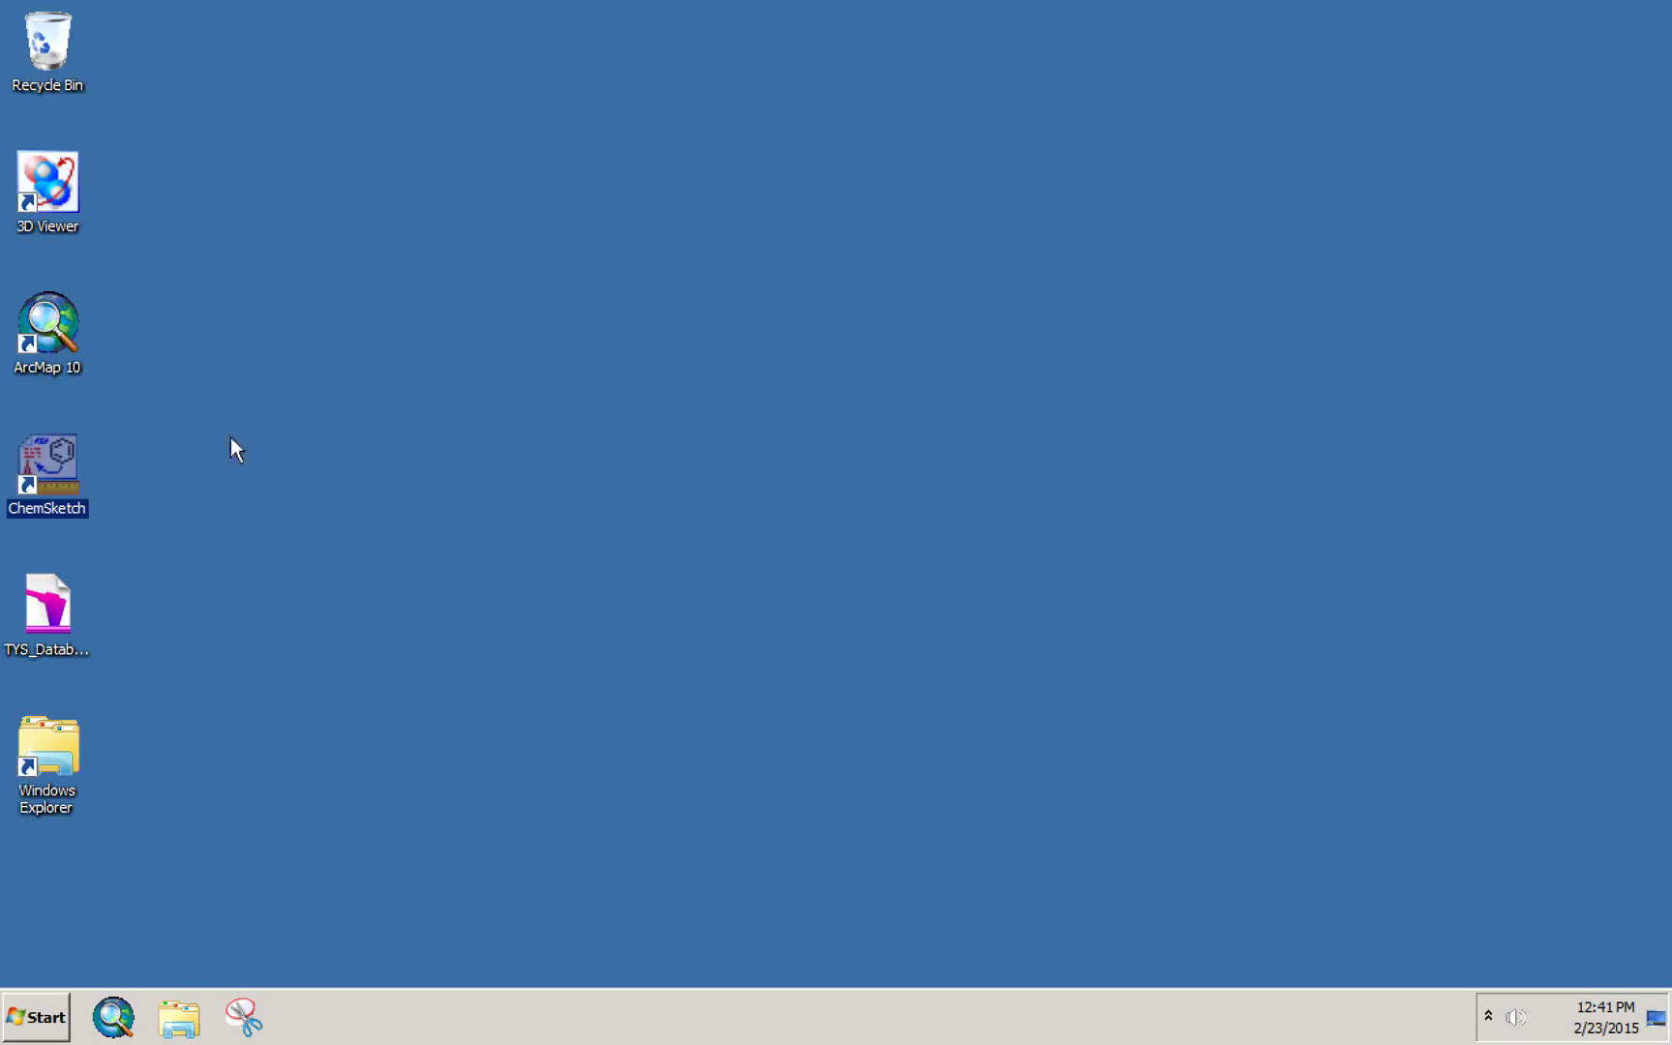
double_click(56, 182)
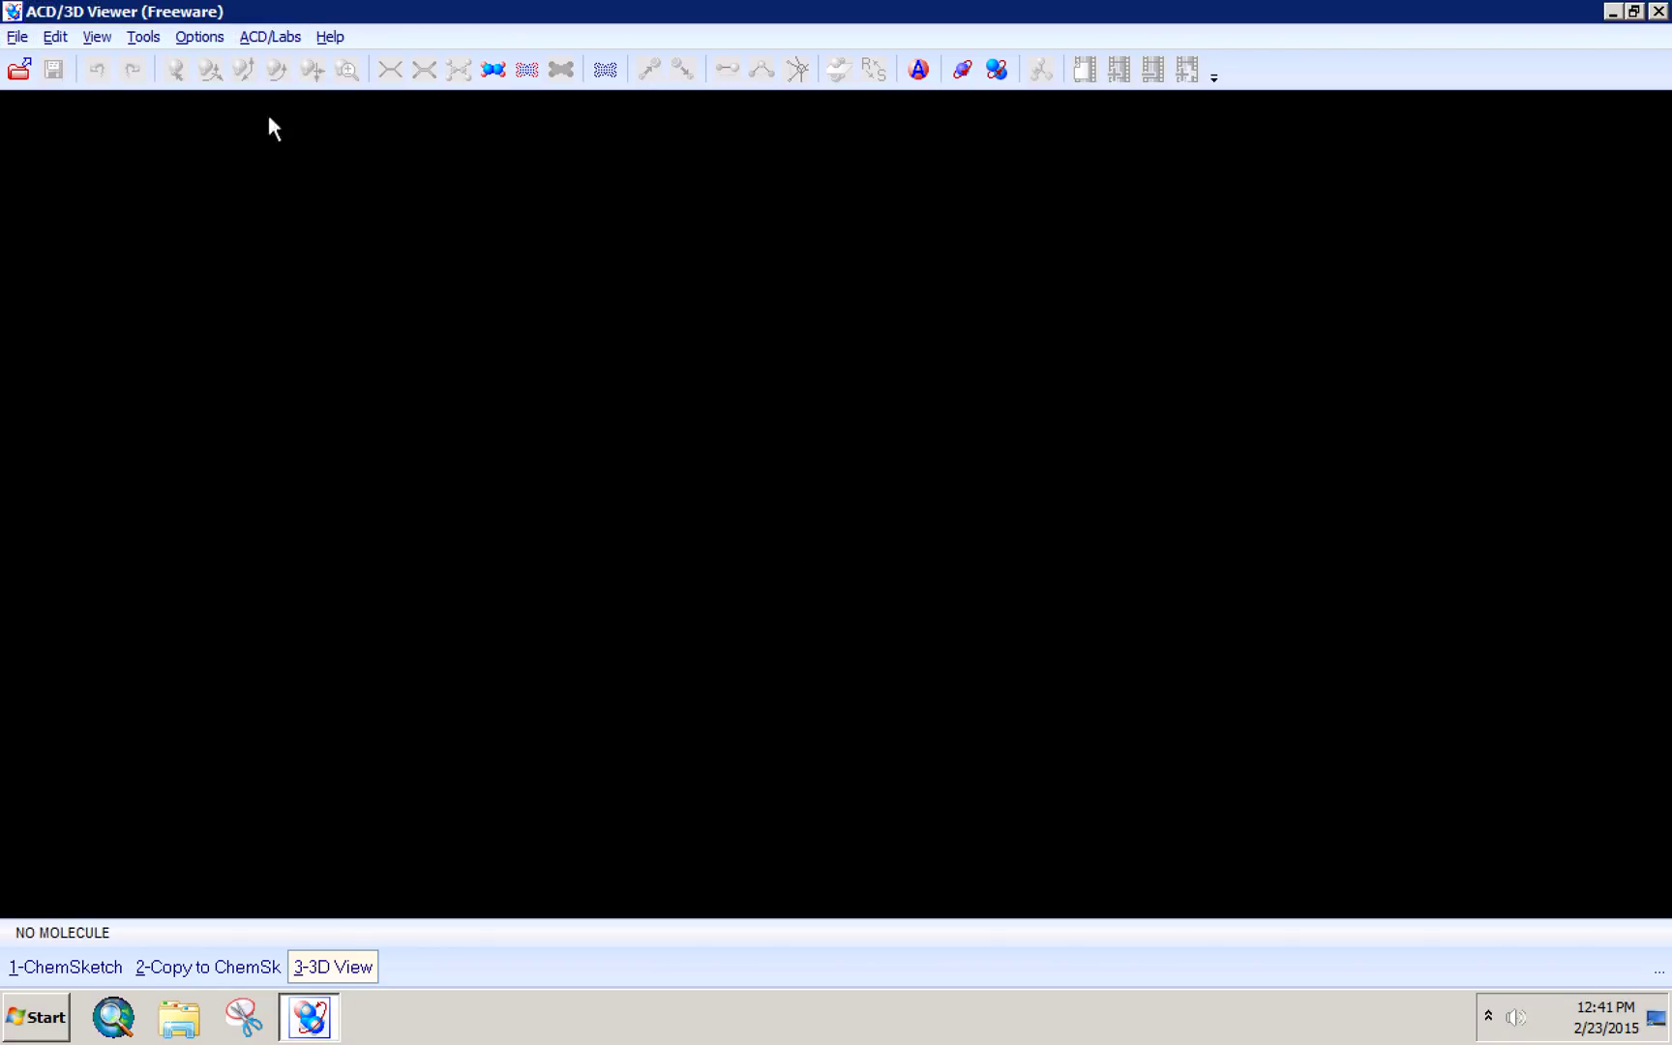
click(17, 36)
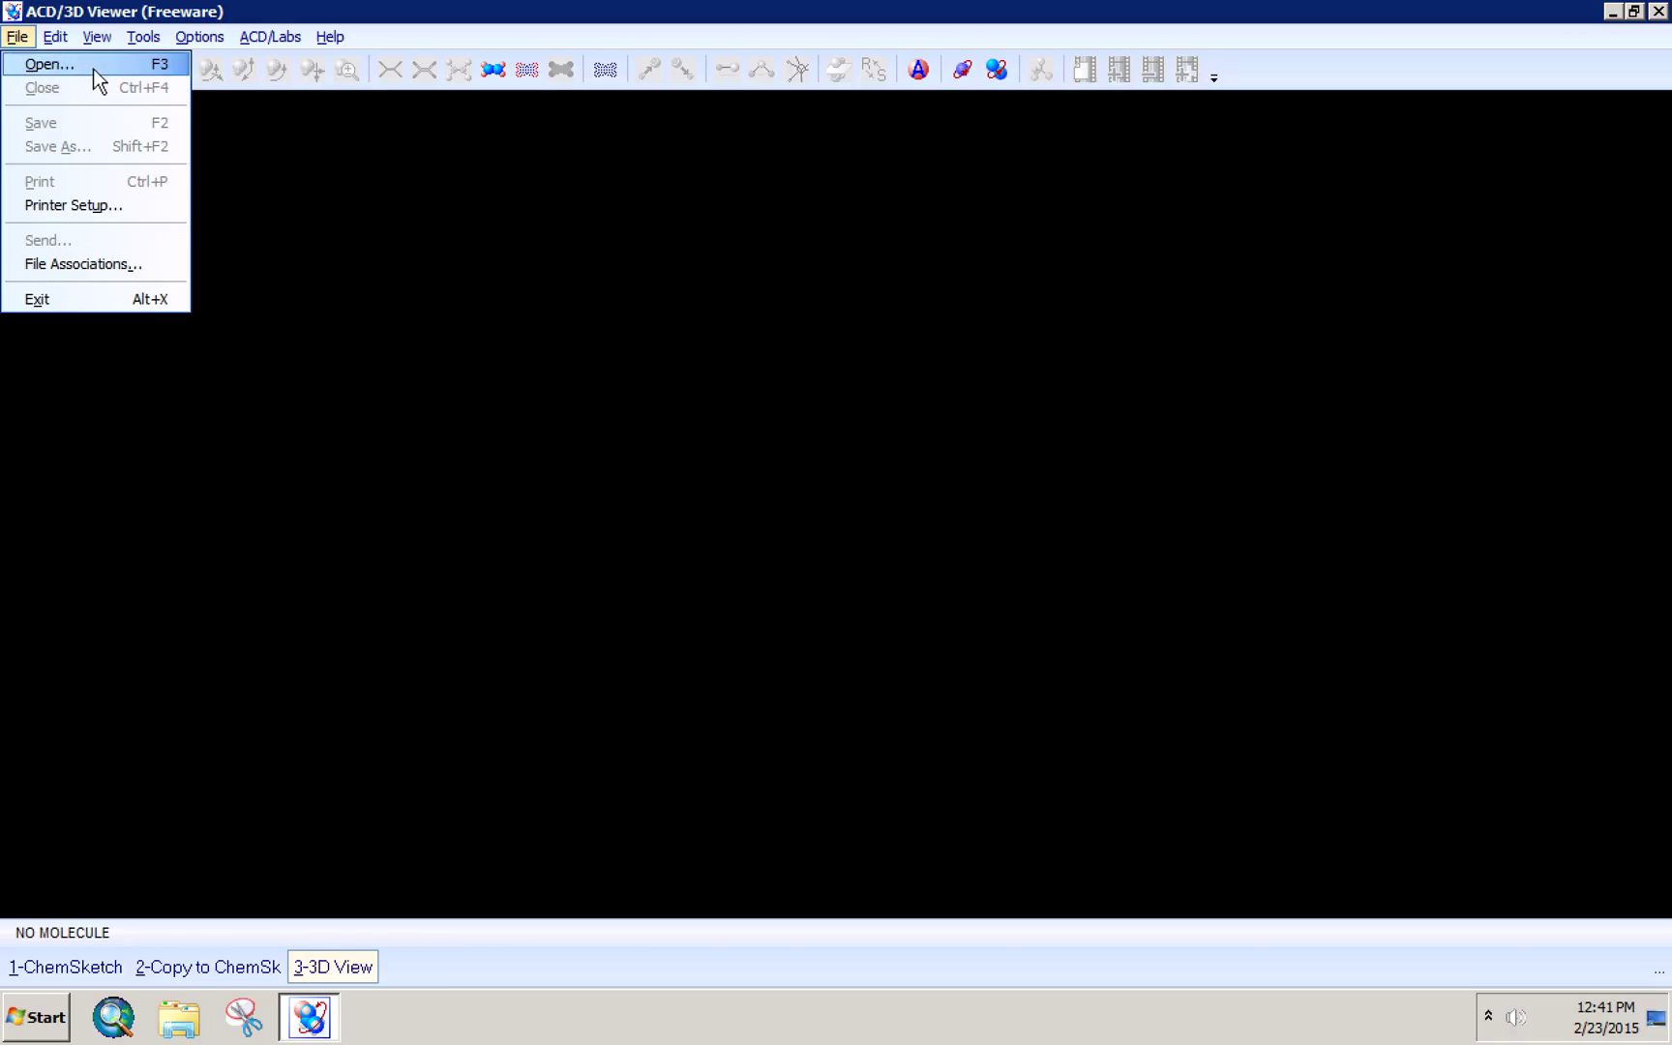
click(290, 196)
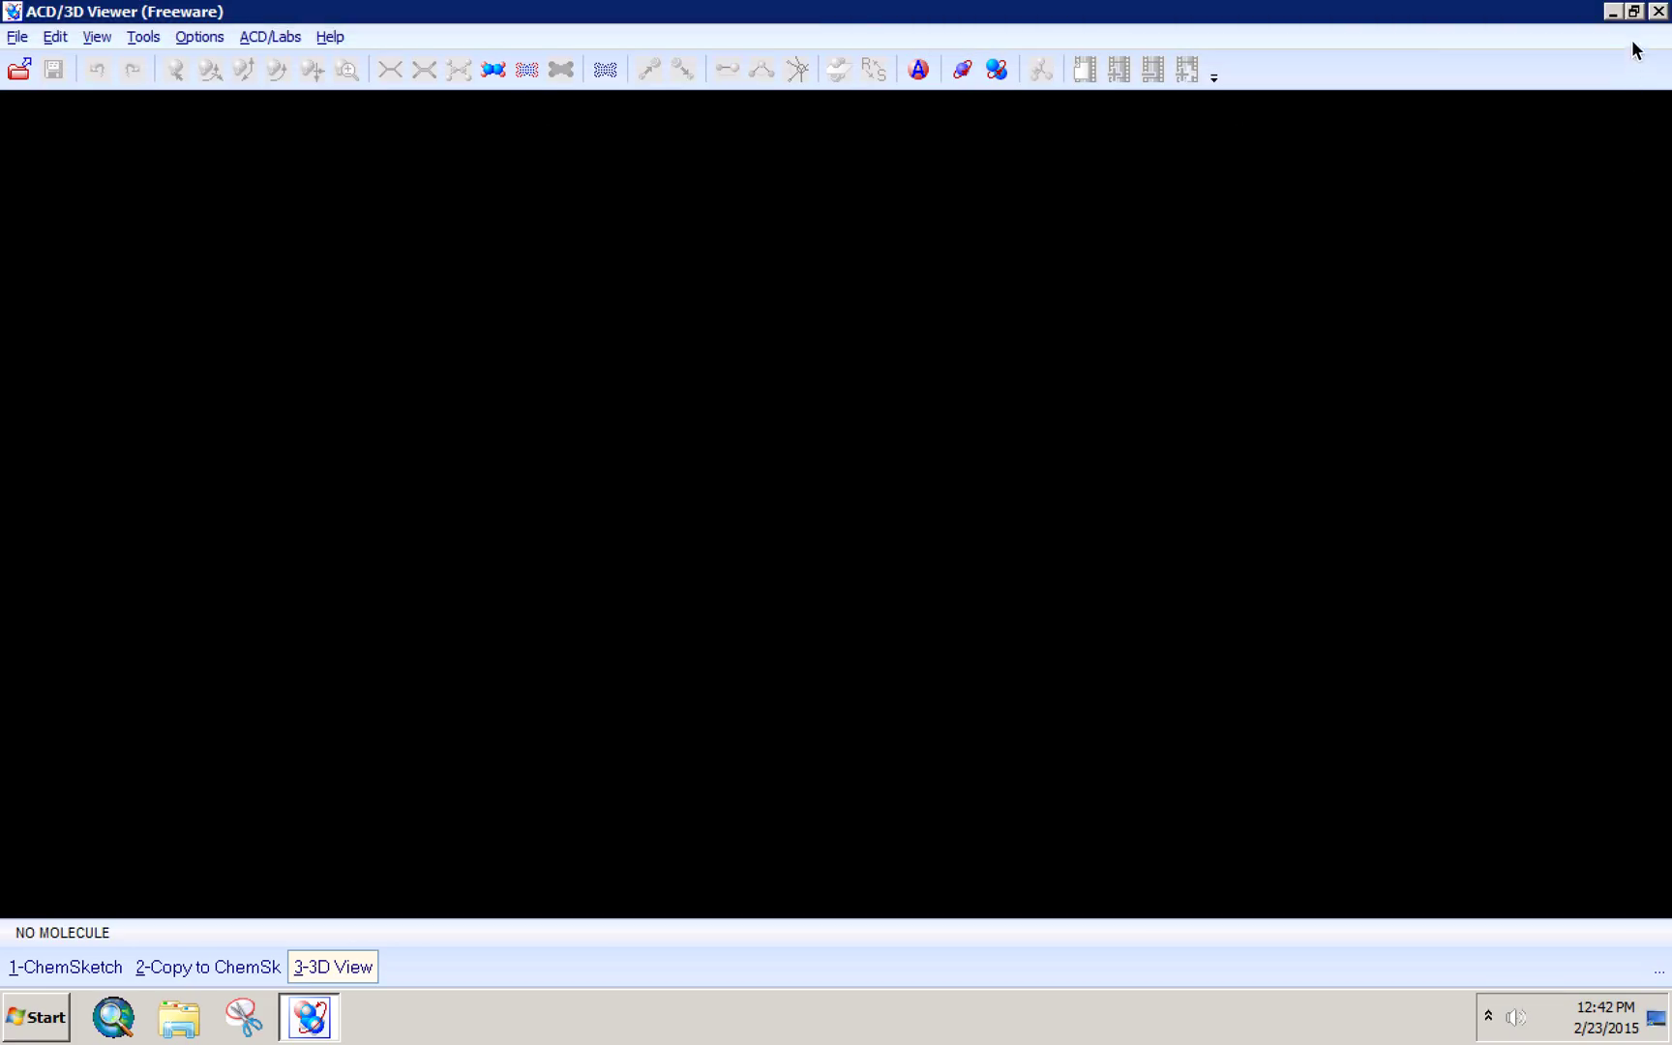
click(1659, 12)
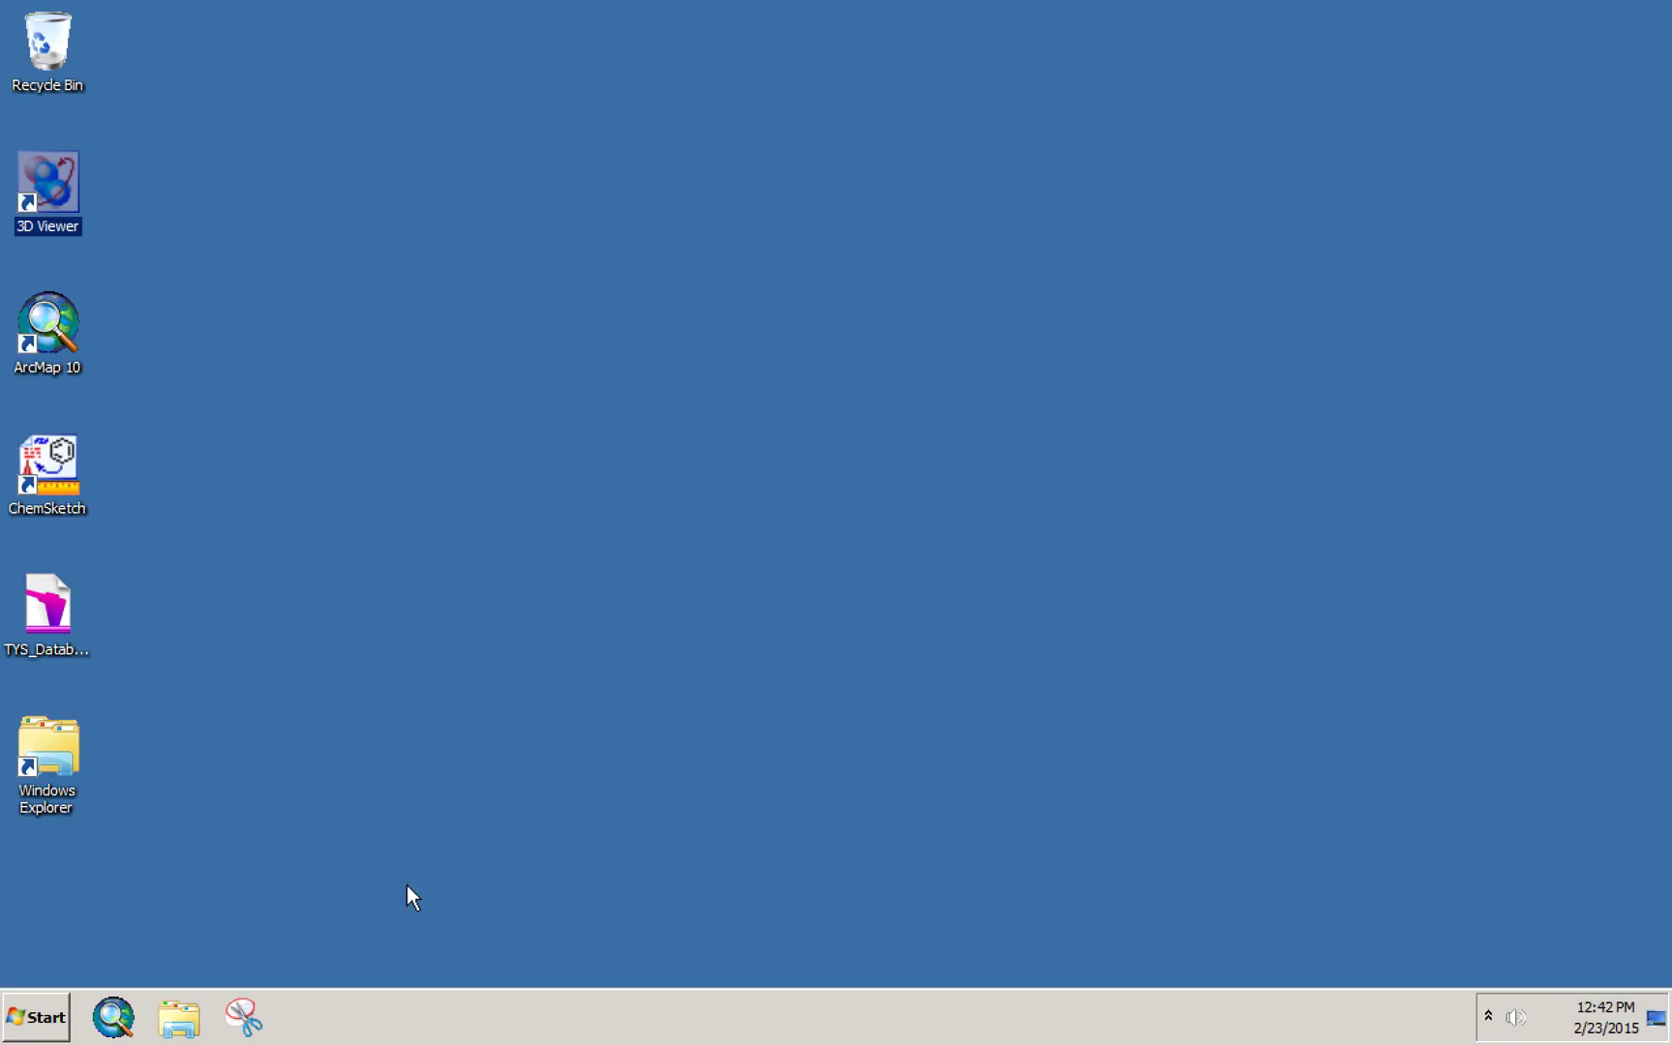